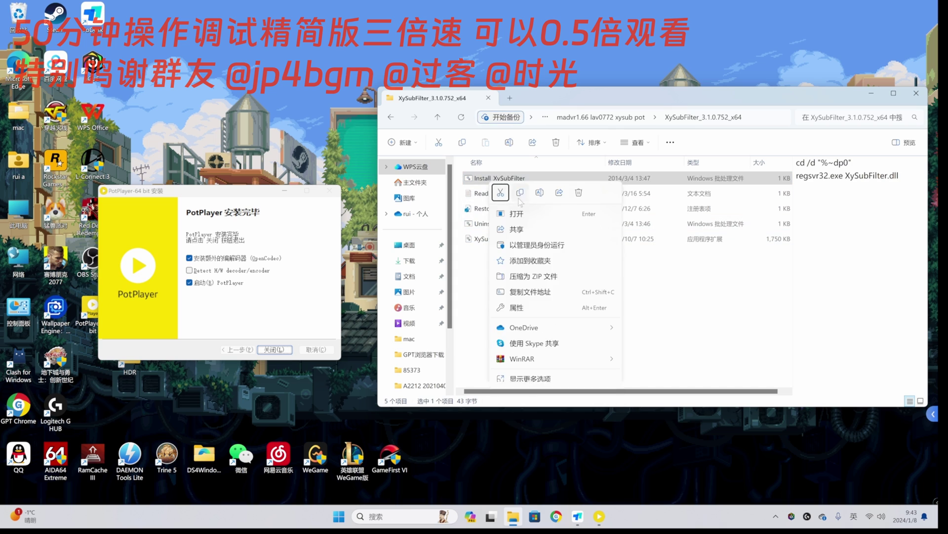
# Run the Install_XySubFilter batch file as administrator and return to the parent folder.
pyautogui.click(534, 243)
pyautogui.click(523, 292)
pyautogui.click(391, 117)
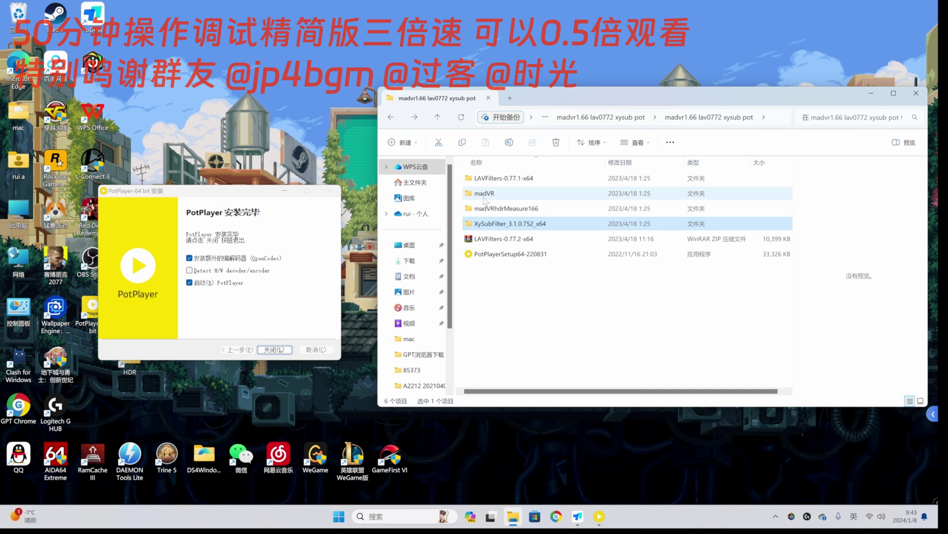
# Copy the inner madVR folder from the madvr1.66 lav0772 xysub pot package.
pyautogui.doubleClick(484, 194)
pyautogui.doubleClick(486, 180)
pyautogui.click(391, 117)
pyautogui.rightClick(484, 180)
pyautogui.click(510, 197)
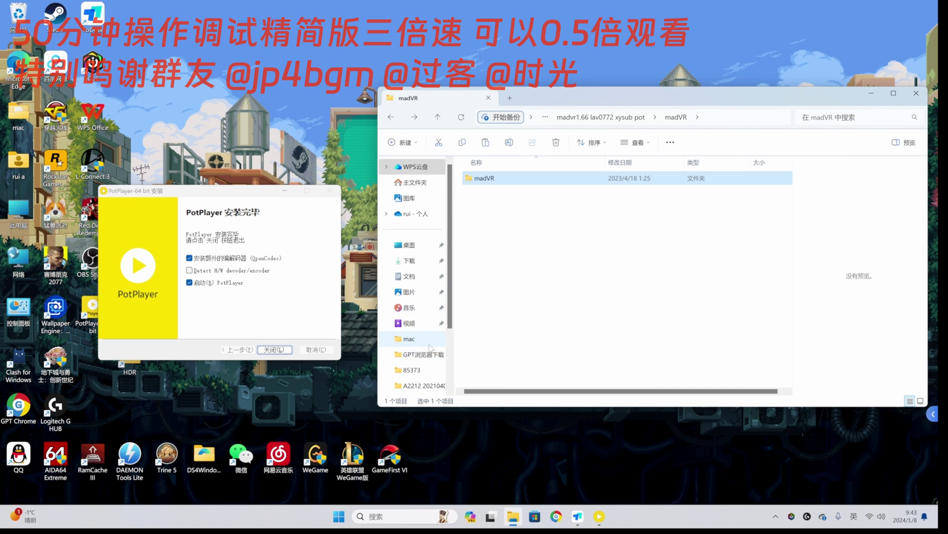
# Paste the copied madVR folder into Program Files\DAUM on the C: drive, granting administrator permission.
pyautogui.scroll(-3, 430, 345)
pyautogui.click(413, 320)
pyautogui.doubleClick(514, 211)
pyautogui.doubleClick(489, 210)
pyautogui.doubleClick(488, 256)
pyautogui.rightClick(497, 284)
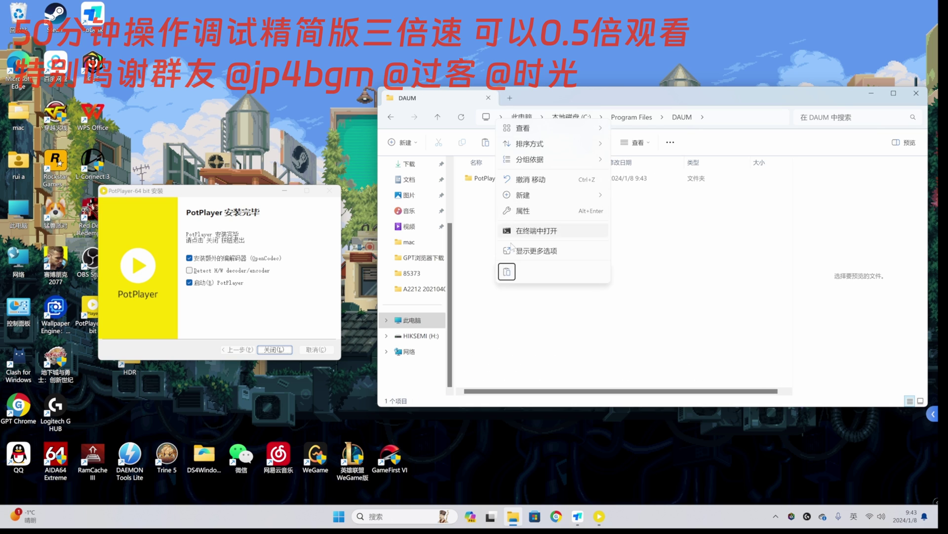
pyautogui.click(507, 272)
pyautogui.click(454, 242)
# Pin the madVR folder in DAUM to quick access, check its contents and return to Program Files.
pyautogui.rightClick(479, 192)
pyautogui.click(533, 264)
pyautogui.click(418, 277)
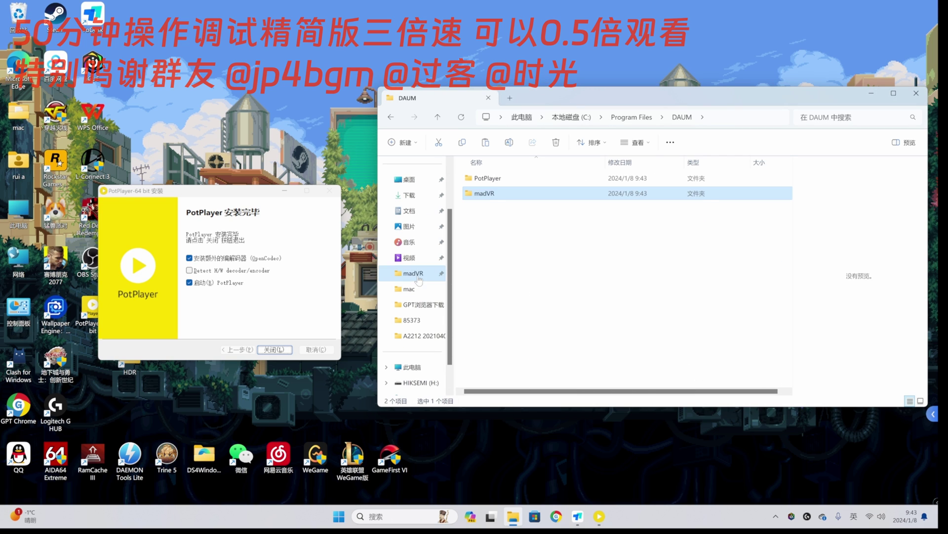
pyautogui.click(392, 117)
pyautogui.doubleClick(496, 194)
pyautogui.click(391, 117)
pyautogui.click(391, 118)
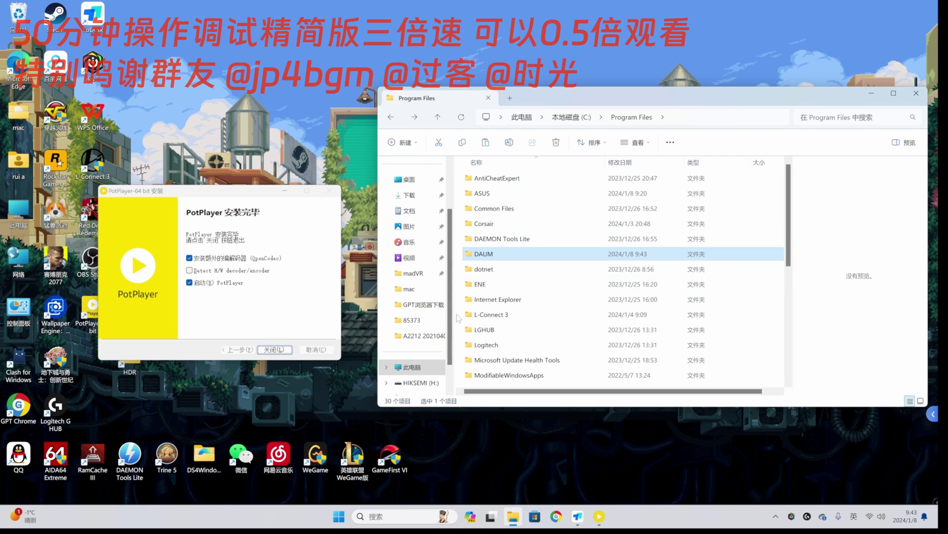
# Finish the PotPlayer setup with OpenCodec and PotPlayer launch enabled, and install OpenCodec with its default components.
pyautogui.click(275, 349)
pyautogui.click(522, 329)
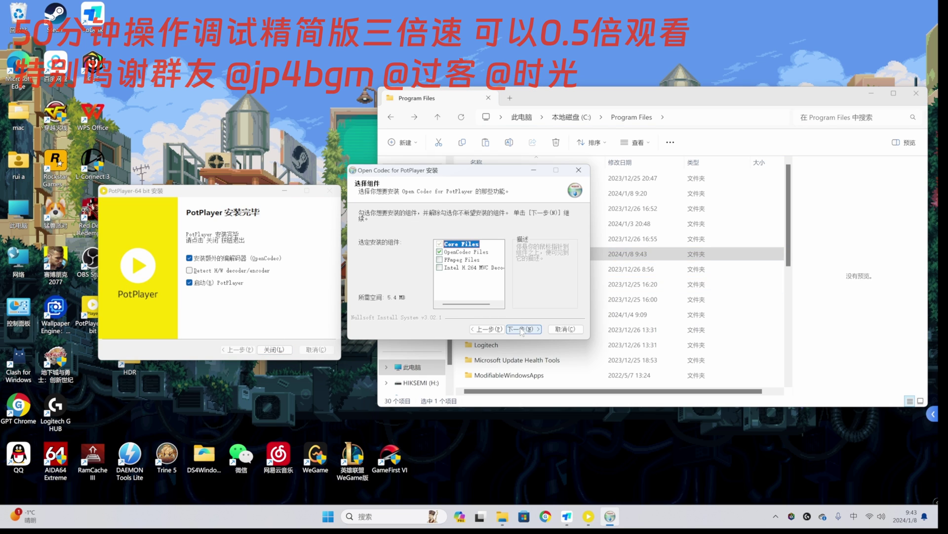
pyautogui.click(520, 329)
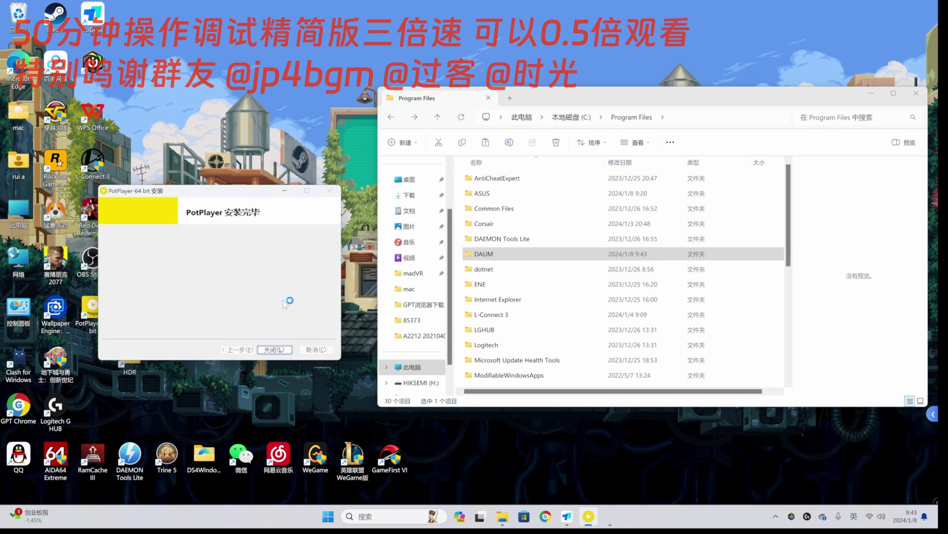
# Run LAVFilters-0.78-Installer from the desktop madvr folder and install it with the default components and all splitter formats.
pyautogui.click(409, 180)
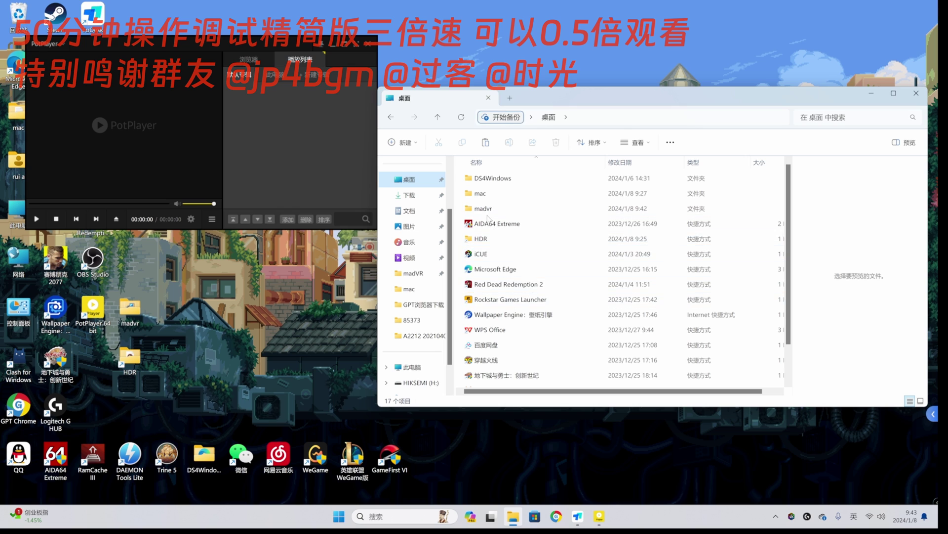
pyautogui.doubleClick(524, 212)
pyautogui.doubleClick(524, 209)
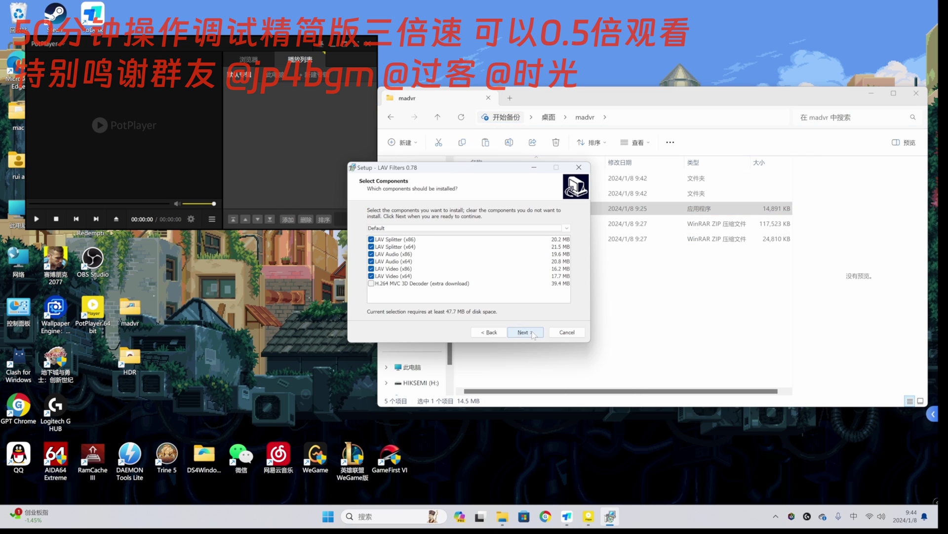
pyautogui.click(527, 331)
pyautogui.click(526, 332)
pyautogui.scroll(-10, 509, 297)
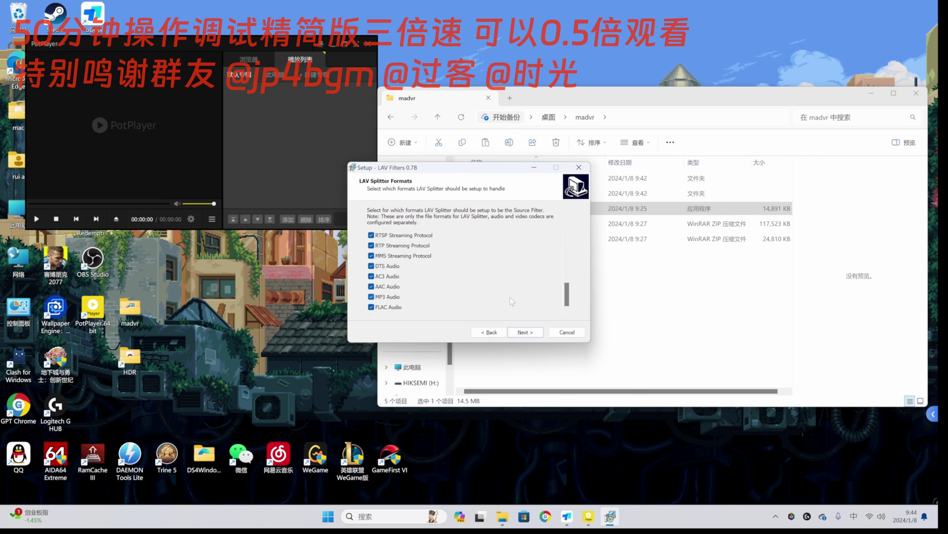
pyautogui.click(526, 332)
pyautogui.click(525, 332)
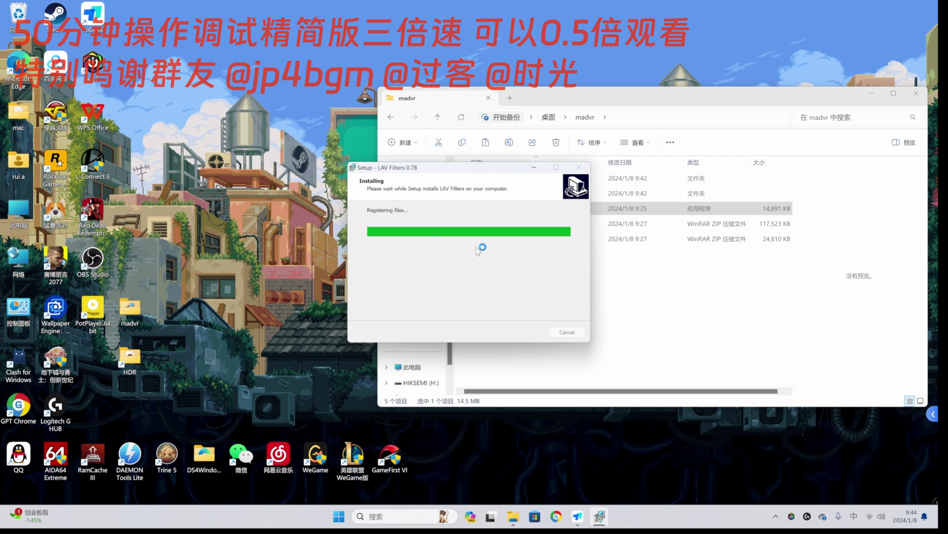
# Finish the LAV Filters setup and accept the LAV Splitter settings as they are.
pyautogui.click(478, 271)
pyautogui.click(525, 332)
pyautogui.click(524, 291)
pyautogui.click(121, 84)
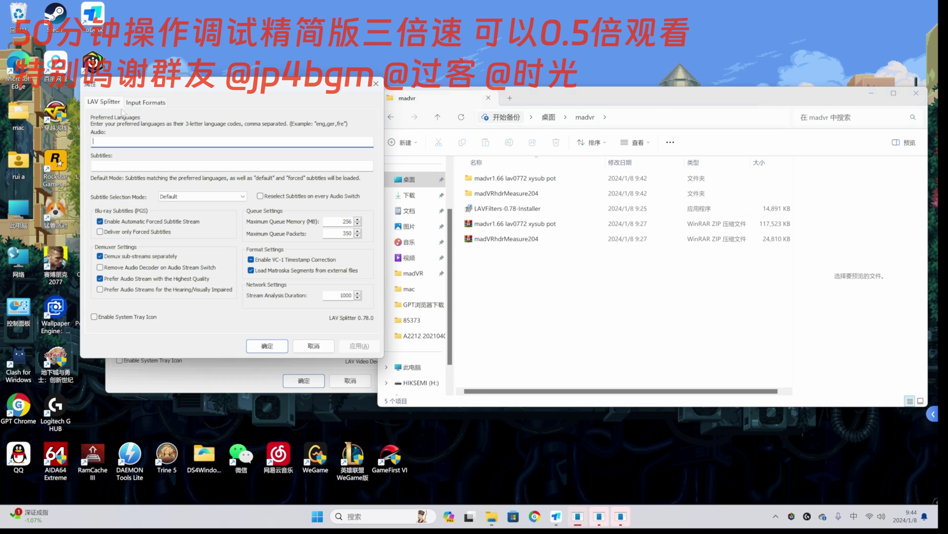
pyautogui.click(267, 346)
# Set LAV Video to D3D11 hardware decoding on the NVIDIA GeForce RTX 3090, with YADIF software deinterlacing at 50p/60p output.
pyautogui.click(269, 193)
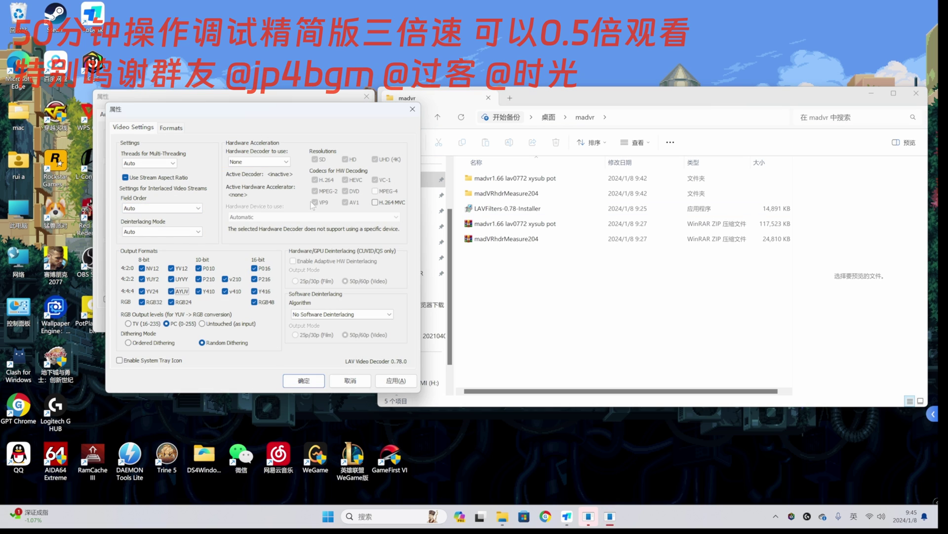
pyautogui.click(280, 217)
pyautogui.click(282, 234)
pyautogui.click(379, 314)
pyautogui.click(348, 331)
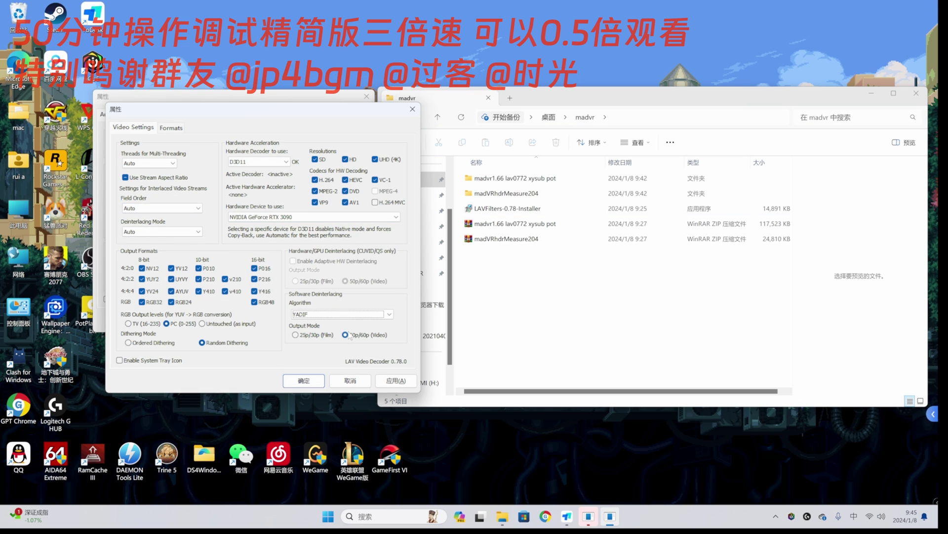
# Enable all listed codecs for LAV Video decoding, then apply and save the video decoder settings.
pyautogui.click(170, 128)
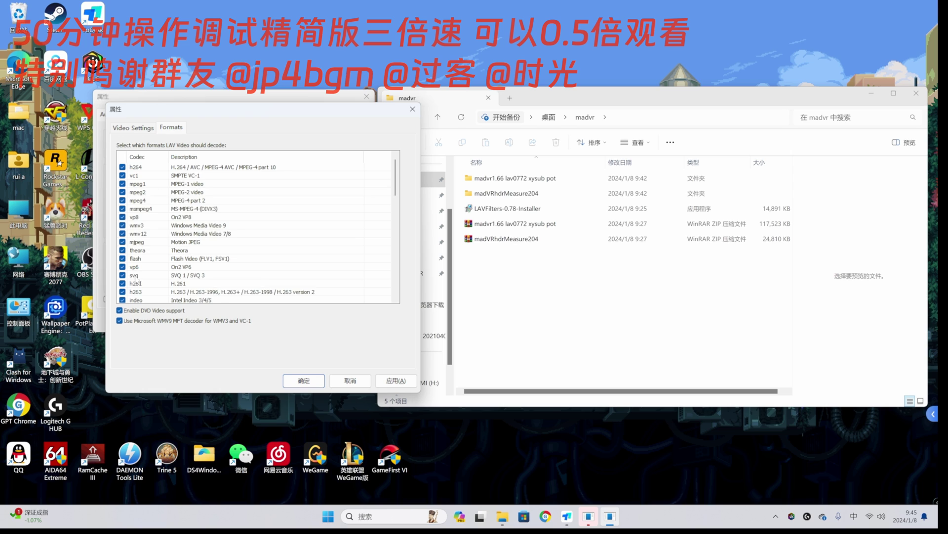
pyautogui.scroll(-10, 124, 296)
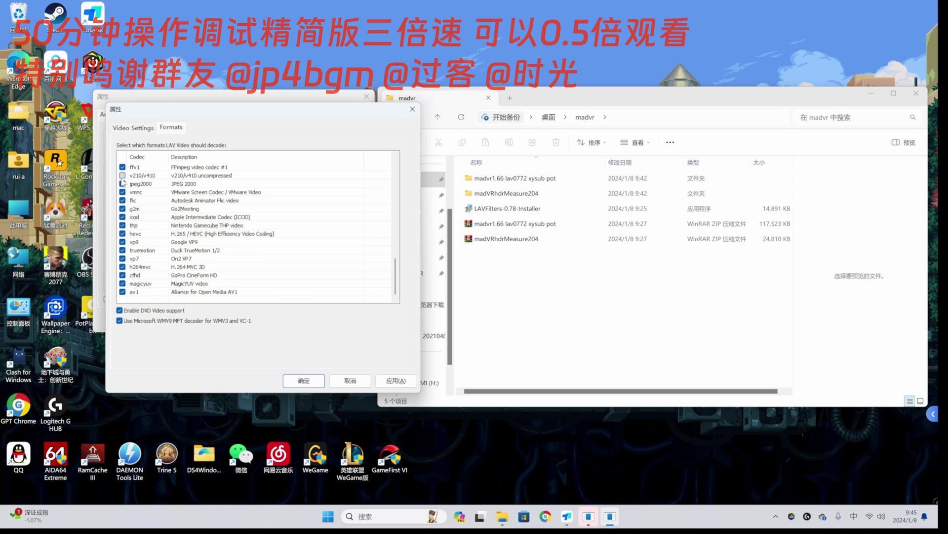
pyautogui.click(396, 381)
pyautogui.click(304, 381)
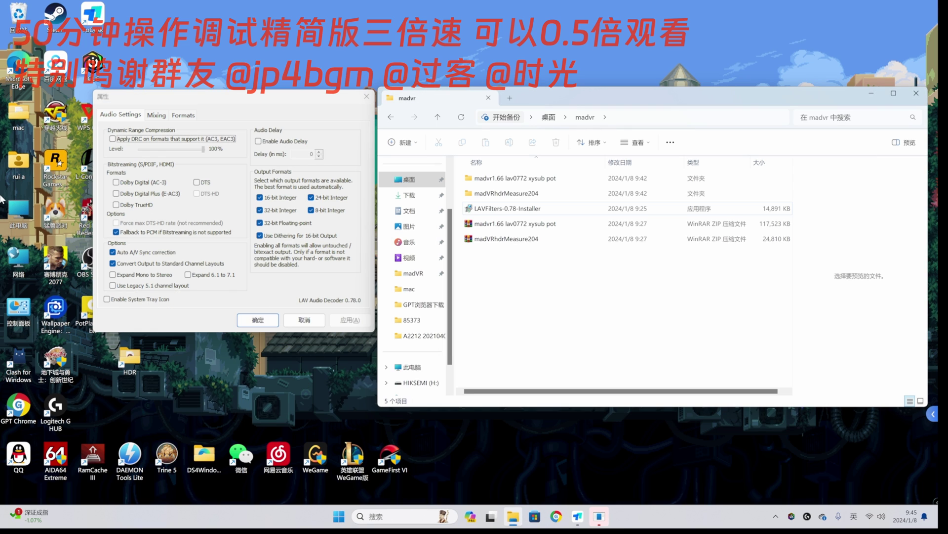
# Enable bitstreaming of Dolby Digital, Dolby Digital Plus, Dolby TrueHD, DTS and DTS-HD, and disable the fallback to PCM.
pyautogui.click(115, 182)
pyautogui.click(116, 193)
pyautogui.click(149, 232)
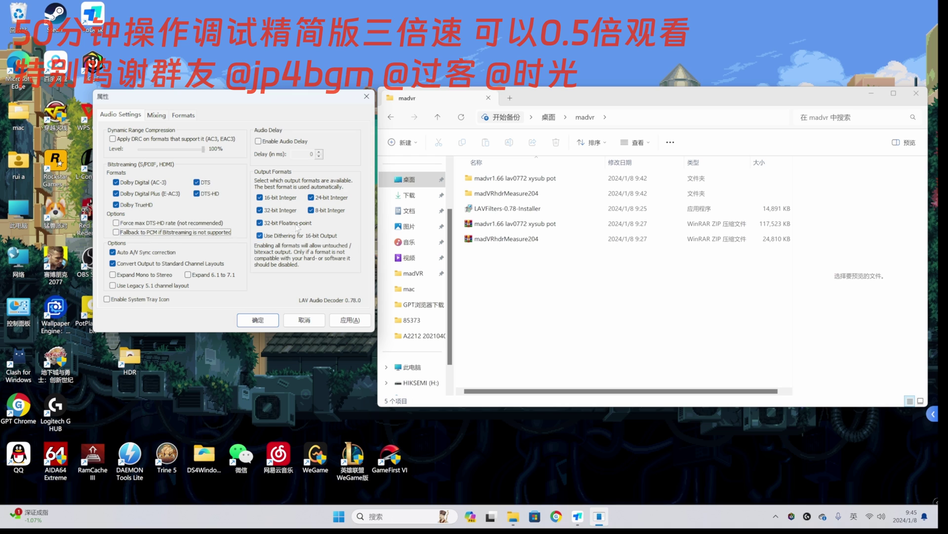
# Enable all listed LAV Audio formats, including wma and wmapro, and save the audio decoder settings.
pyautogui.click(156, 115)
pyautogui.click(187, 116)
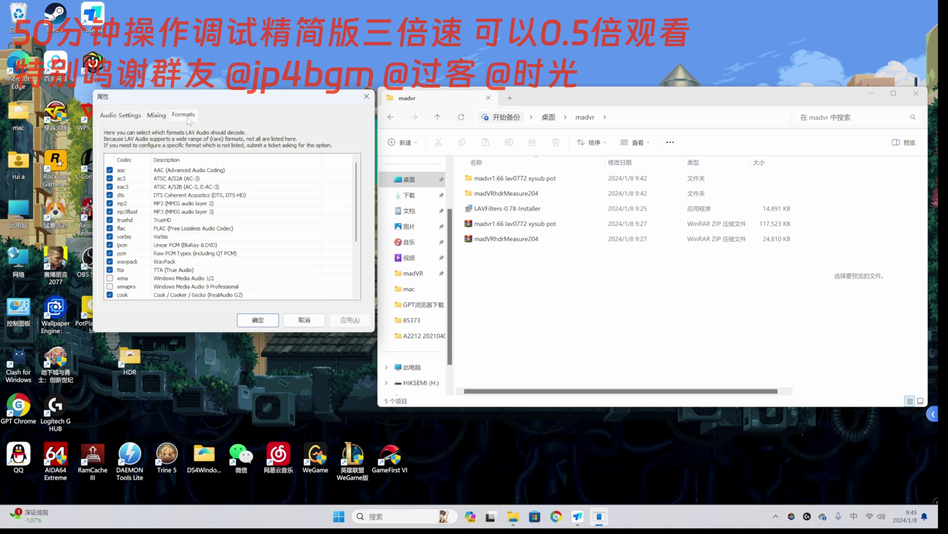
pyautogui.scroll(-3, 137, 242)
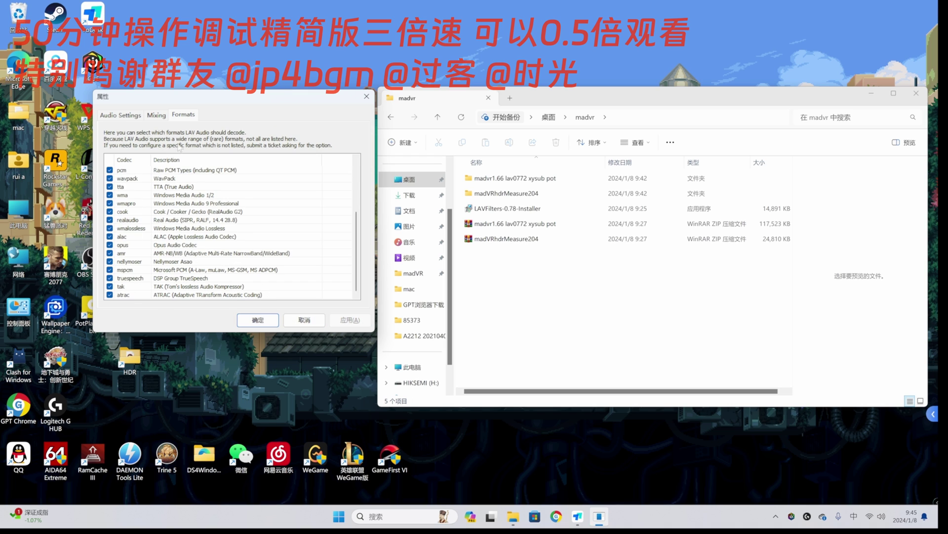
pyautogui.click(122, 115)
pyautogui.click(258, 320)
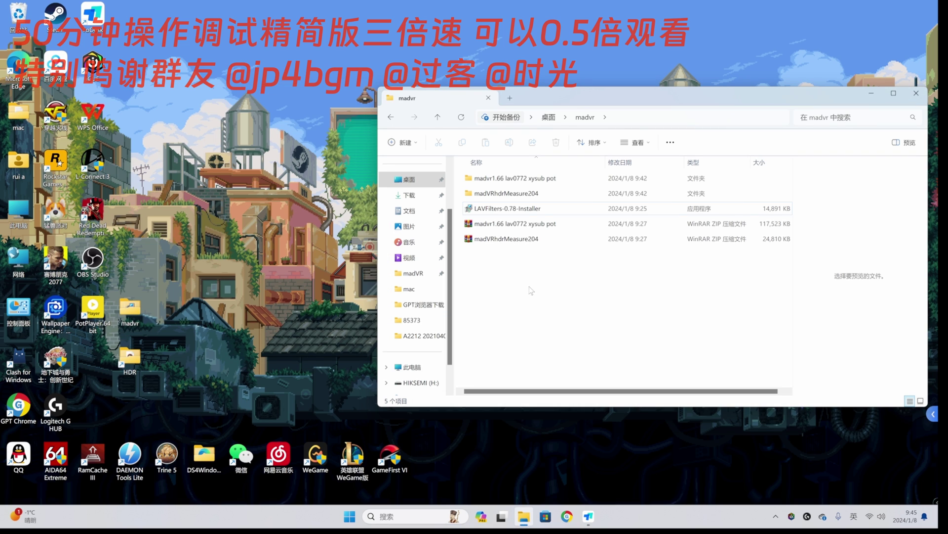
# Copy all files in the madVRhdrMeasure204 folder.
pyautogui.doubleClick(513, 195)
pyautogui.hotkey('ctrl', 'a')
pyautogui.rightClick(477, 177)
pyautogui.click(509, 190)
# Paste the files into the pinned madVR folder, replacing the existing ones with administrator permission, and close the file window.
pyautogui.rightClick(419, 271)
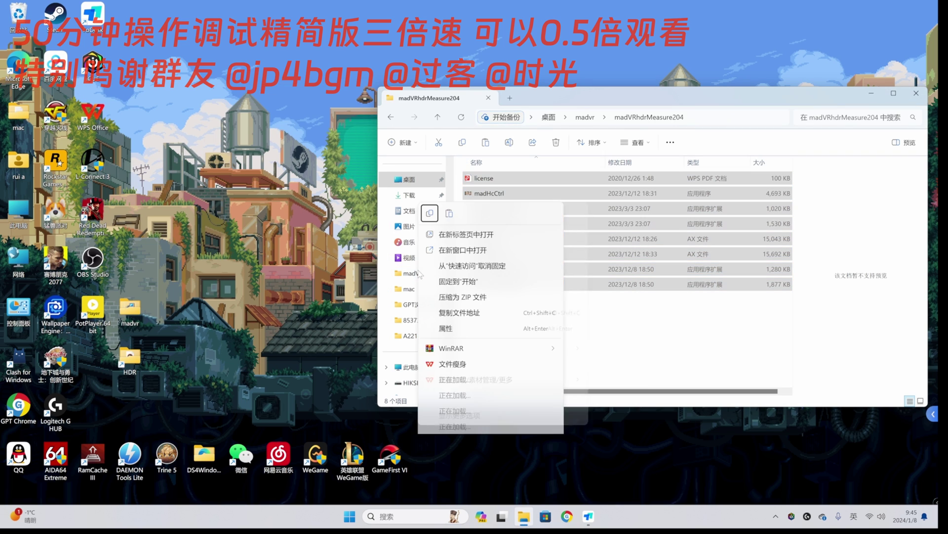
pyautogui.click(449, 213)
pyautogui.click(452, 244)
pyautogui.click(438, 261)
pyautogui.click(520, 330)
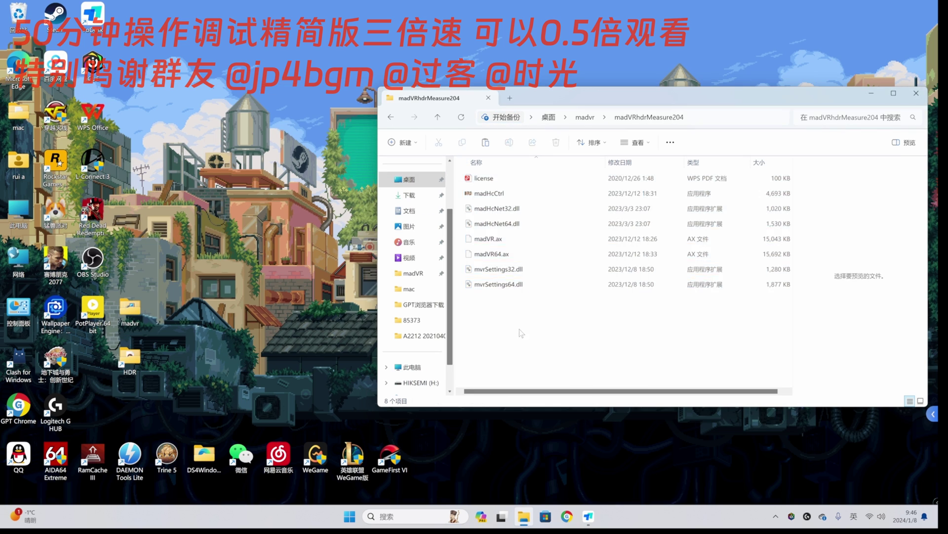
pyautogui.click(438, 118)
pyautogui.click(437, 118)
pyautogui.click(916, 93)
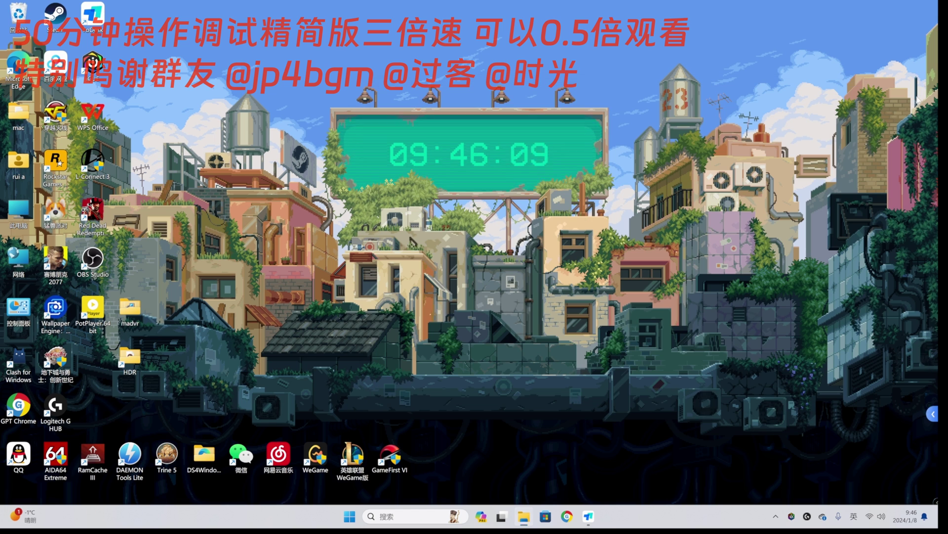
# Open PotPlayer's preferences and look through the basic settings pages, including startup, skins and interface.
pyautogui.rightClick(319, 258)
pyautogui.click(327, 203)
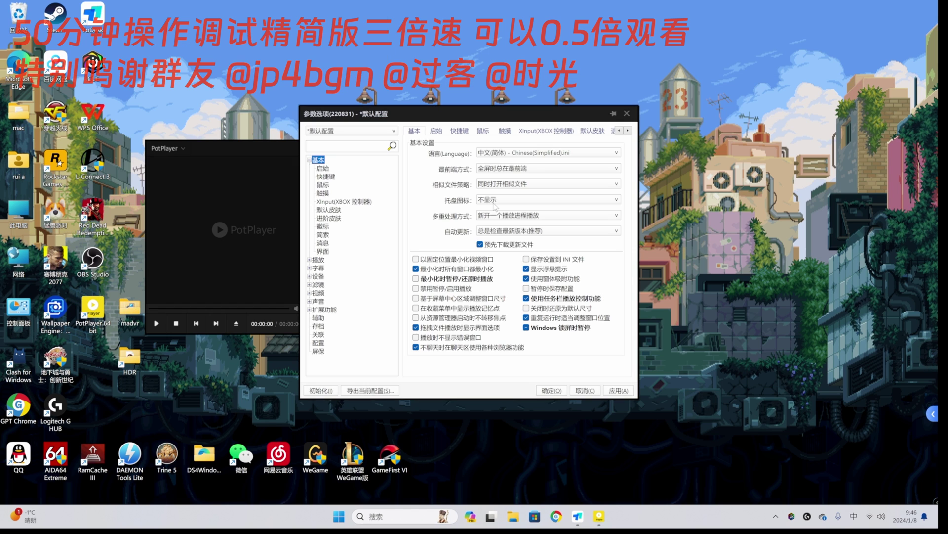
pyautogui.click(437, 131)
pyautogui.click(592, 132)
pyautogui.click(546, 131)
pyautogui.click(592, 132)
pyautogui.click(613, 131)
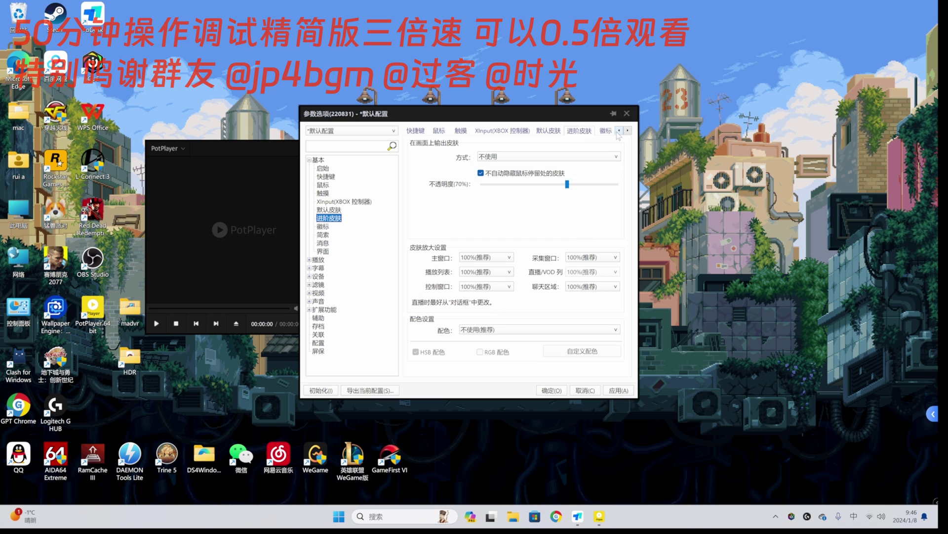
pyautogui.click(324, 251)
pyautogui.click(471, 383)
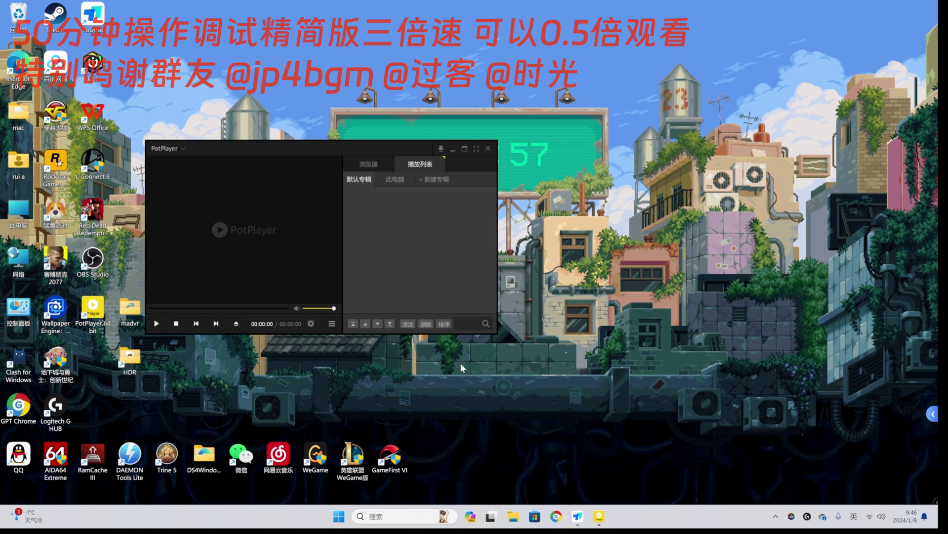
# Open PotPlayer's subtitle preferences and change the ASS/SSA subtitle style, HTML tag ignoring and subtitle output options.
pyautogui.rightClick(265, 247)
pyautogui.click(304, 203)
pyautogui.click(318, 267)
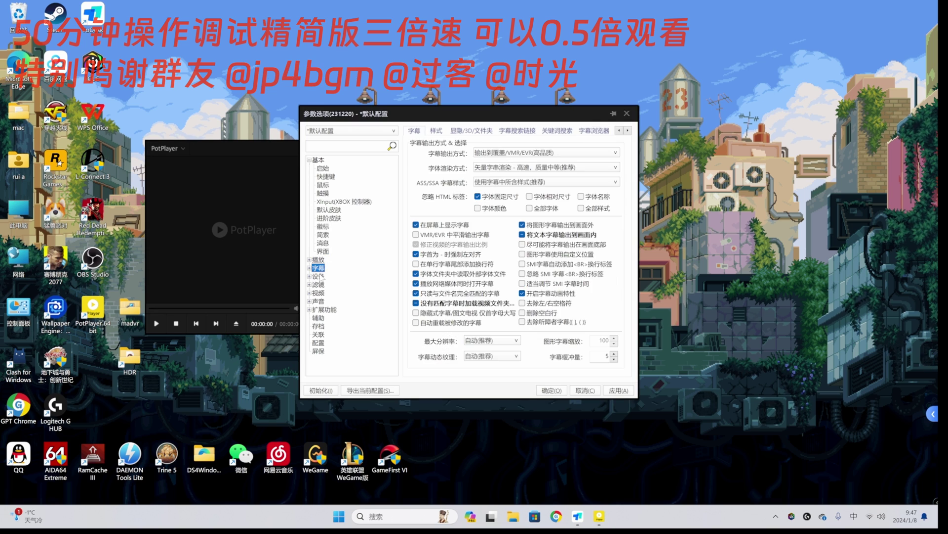
pyautogui.click(538, 182)
pyautogui.click(548, 201)
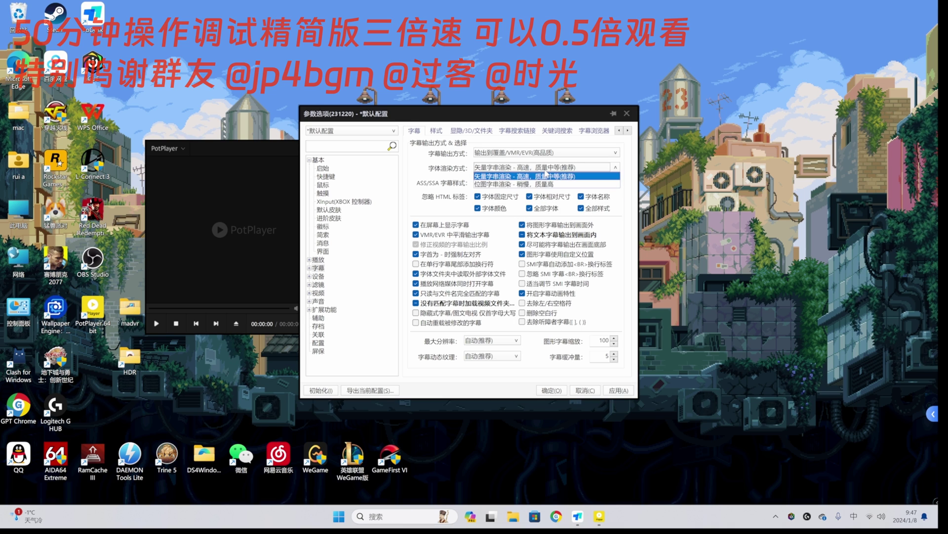
# Look through the subtitle style, visibility/3D/folder and subtitle search pages.
pyautogui.click(436, 130)
pyautogui.click(472, 131)
pyautogui.click(517, 131)
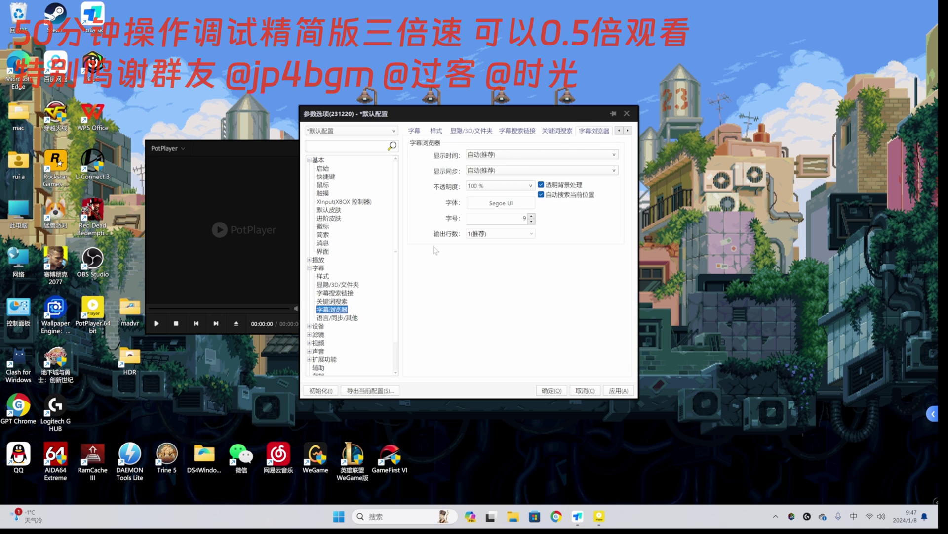
# Check the system filters available for the global filter priority list, then close the preferences without adding one.
pyautogui.click(318, 326)
pyautogui.click(319, 335)
pyautogui.click(604, 131)
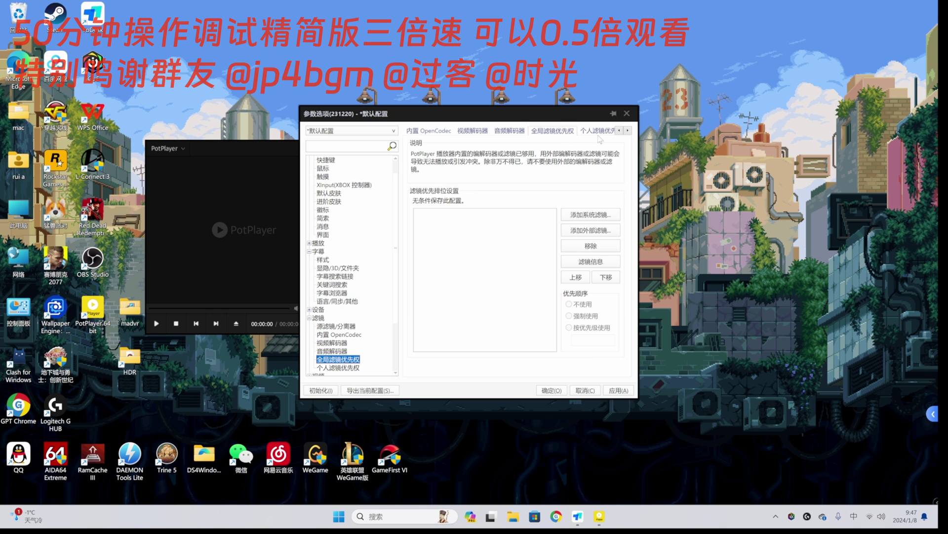
pyautogui.click(592, 214)
pyautogui.press('Escape')
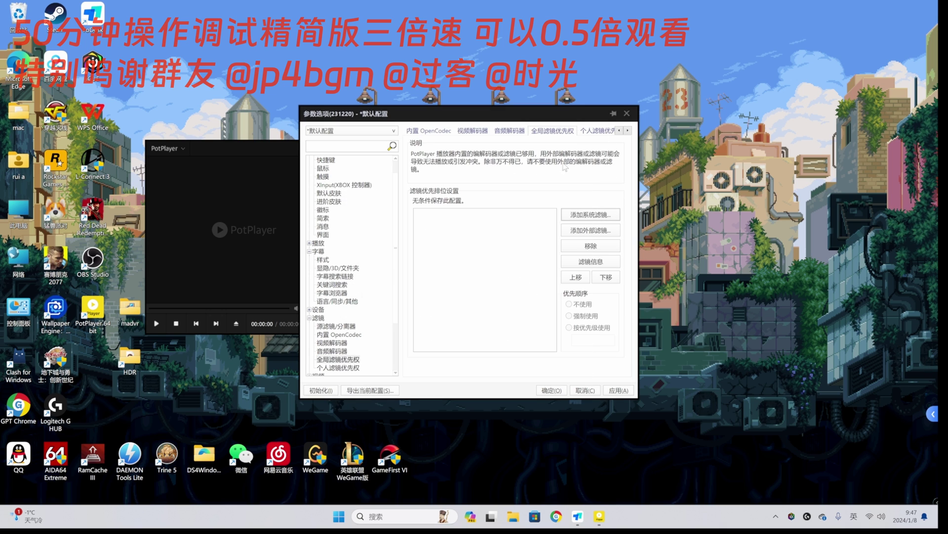
pyautogui.click(627, 115)
# Open the madvr folder and copy the madVR folder from the extracted madvr1.66 lav0772 xysub pot package.
pyautogui.doubleClick(130, 309)
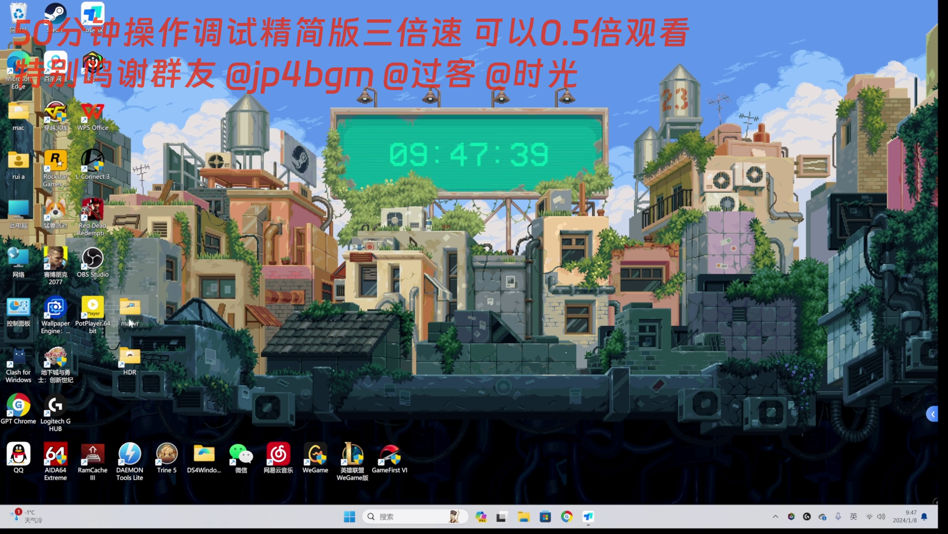
pyautogui.doubleClick(494, 178)
pyautogui.doubleClick(486, 178)
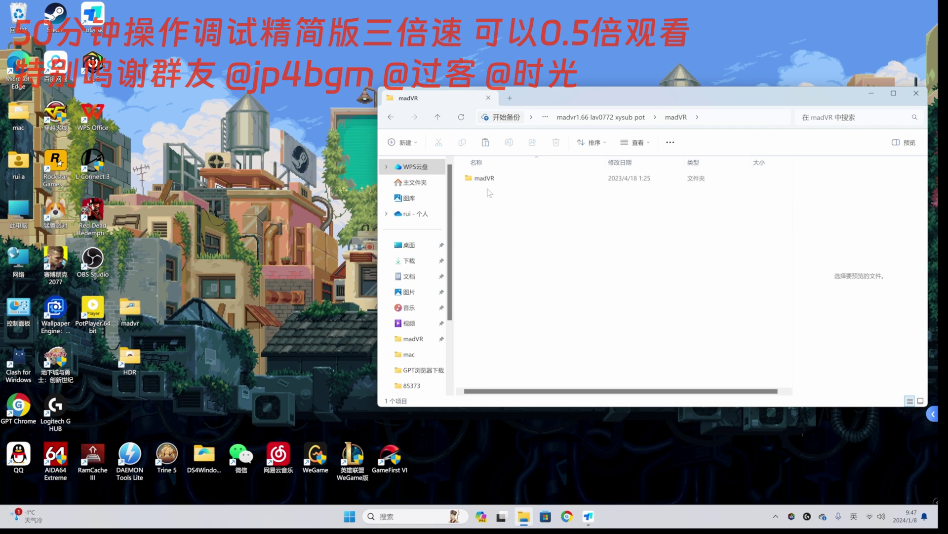
pyautogui.rightClick(486, 179)
# Replace the madVR folder in C:\Program Files\DAUM with the copied one, granting administrator permission, and open it.
pyautogui.click(413, 338)
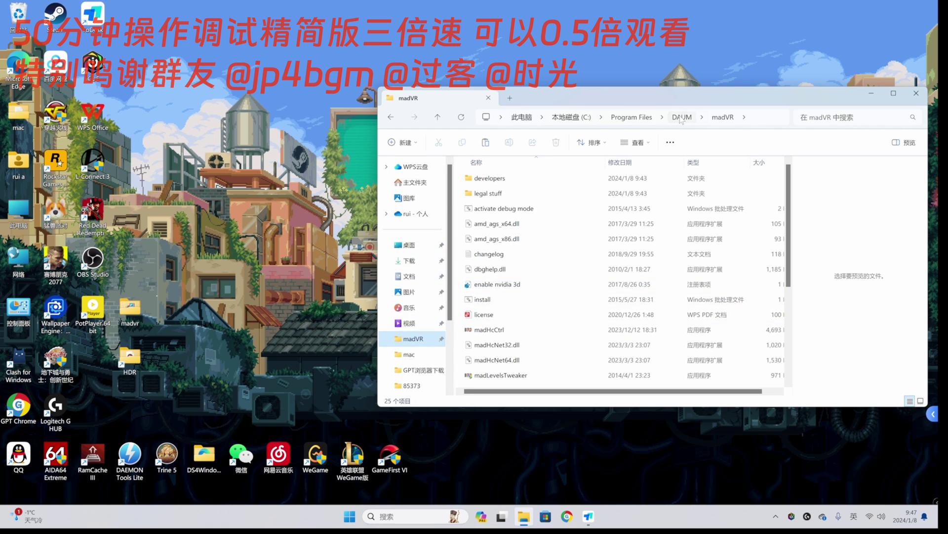
pyautogui.click(682, 119)
pyautogui.rightClick(487, 179)
pyautogui.click(574, 193)
pyautogui.rightClick(549, 262)
pyautogui.click(554, 277)
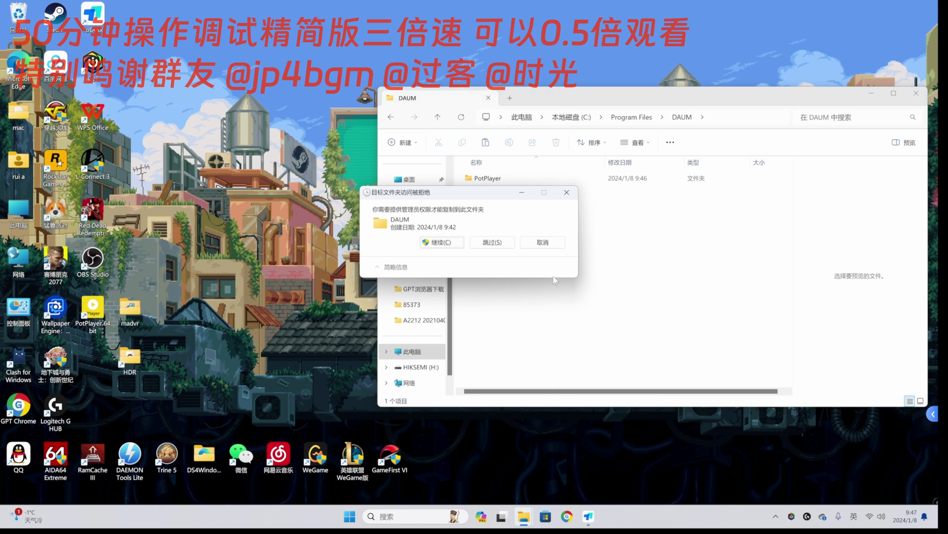
pyautogui.press('Return')
pyautogui.doubleClick(492, 193)
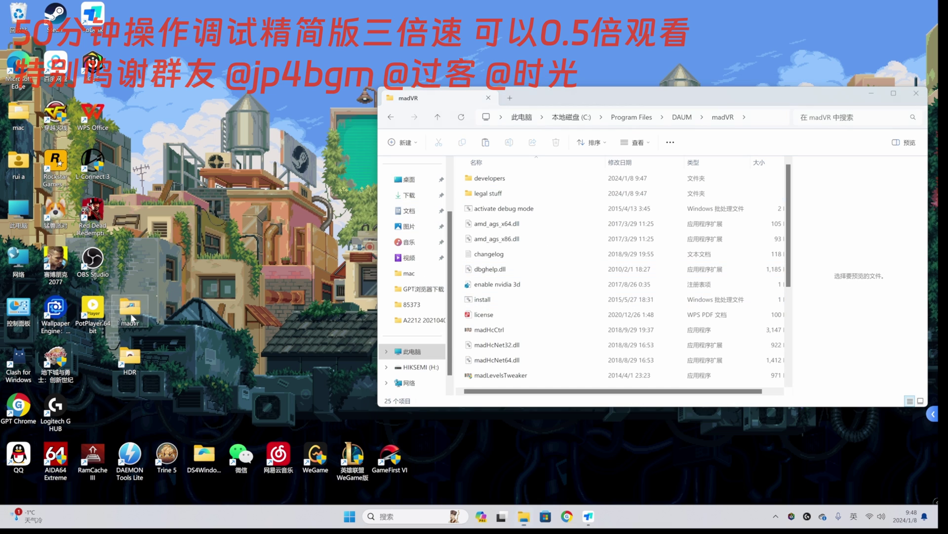
# Copy all files from the madVRhdrMeasure204 folder inside the madvr folder.
pyautogui.doubleClick(132, 318)
pyautogui.doubleClick(134, 105)
pyautogui.moveTo(276, 225); pyautogui.dragTo(130, 92)
pyautogui.rightClick(117, 153)
pyautogui.click(147, 166)
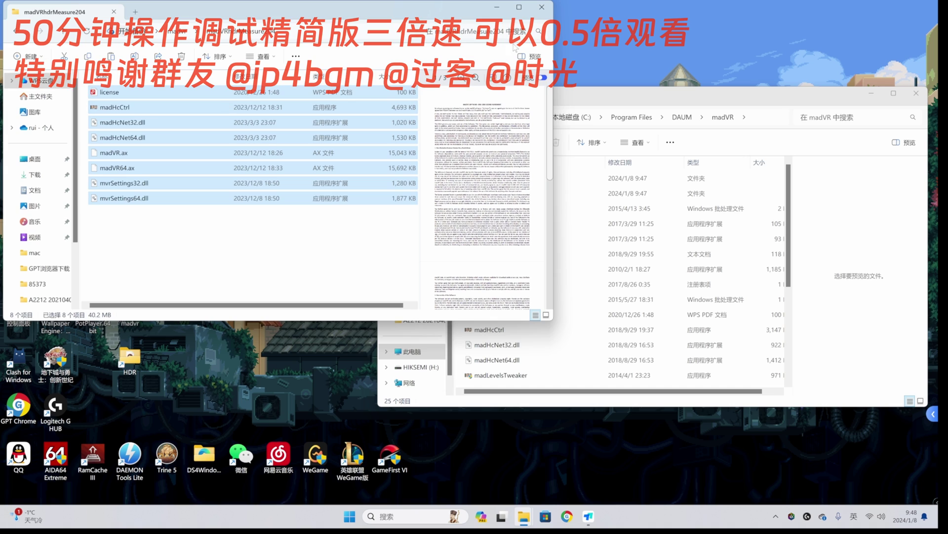
# Paste the copied files into DAUM's madVR folder, replacing the existing ones with administrator permission.
pyautogui.click(542, 7)
pyautogui.scroll(2, 425, 316)
pyautogui.scroll(-1, 426, 307)
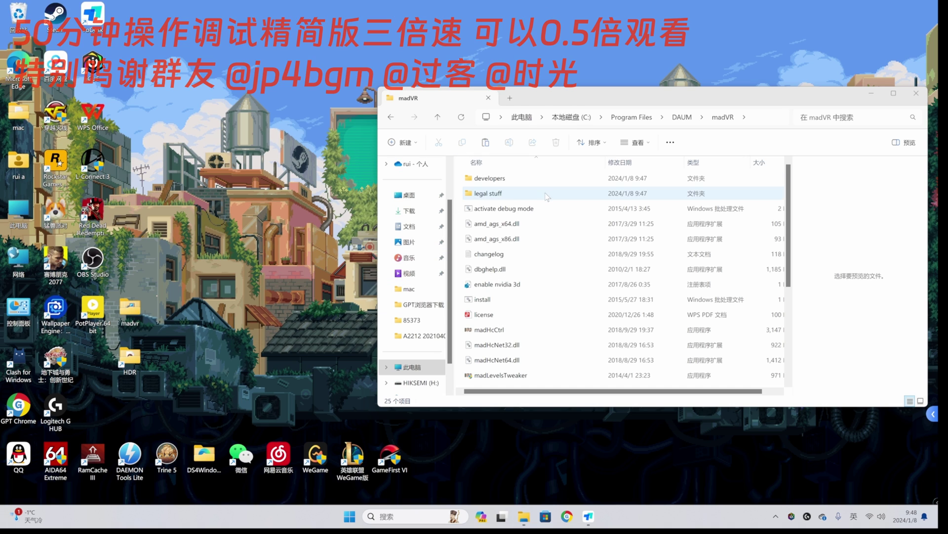
pyautogui.rightClick(571, 197)
pyautogui.click(583, 207)
pyautogui.click(425, 248)
pyautogui.click(423, 247)
pyautogui.click(432, 258)
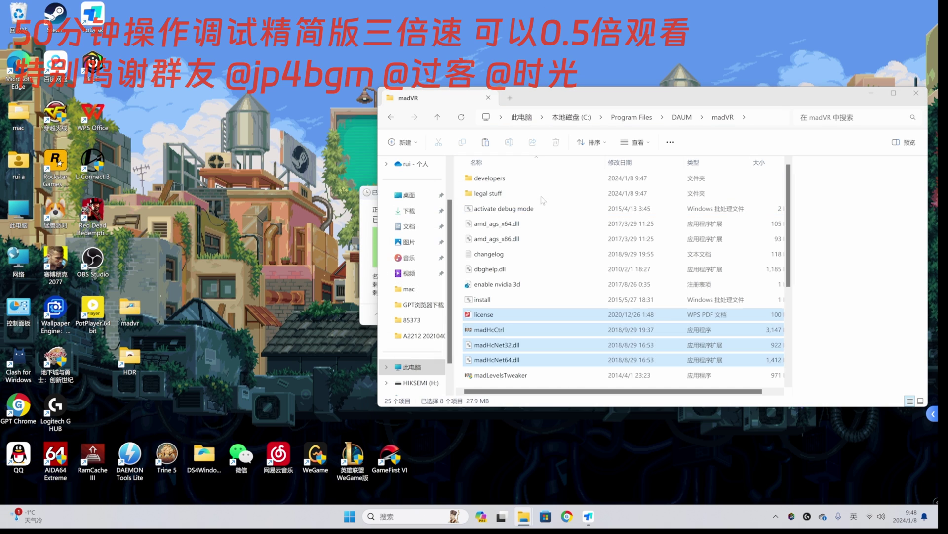
# Pin DAUM's madVR folder to quick access and open it from there.
pyautogui.click(683, 118)
pyautogui.rightClick(477, 178)
pyautogui.click(516, 252)
pyautogui.click(415, 291)
pyautogui.click(678, 120)
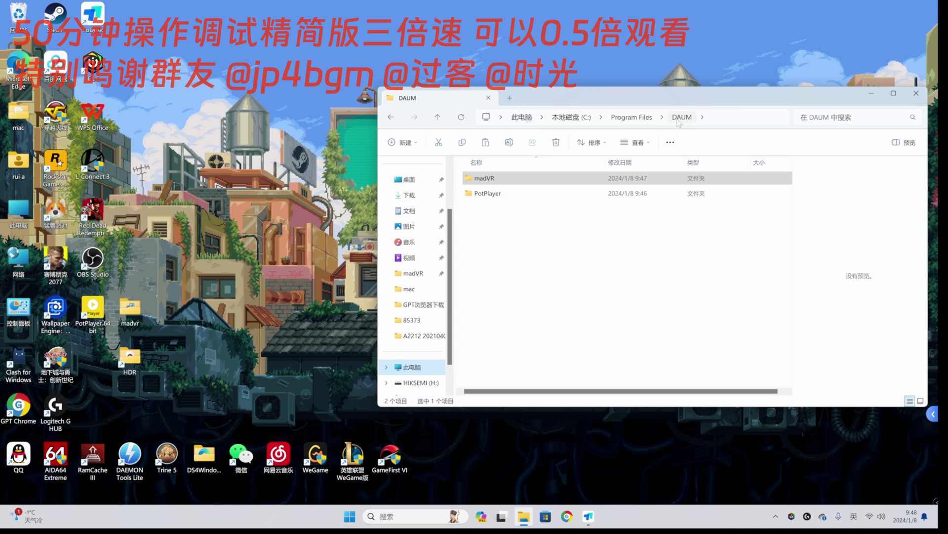
# Delete the madVR folder from C:\Program Files\DAUM.
pyautogui.rightClick(502, 235)
pyautogui.click(483, 255)
pyautogui.rightClick(481, 178)
pyautogui.click(549, 193)
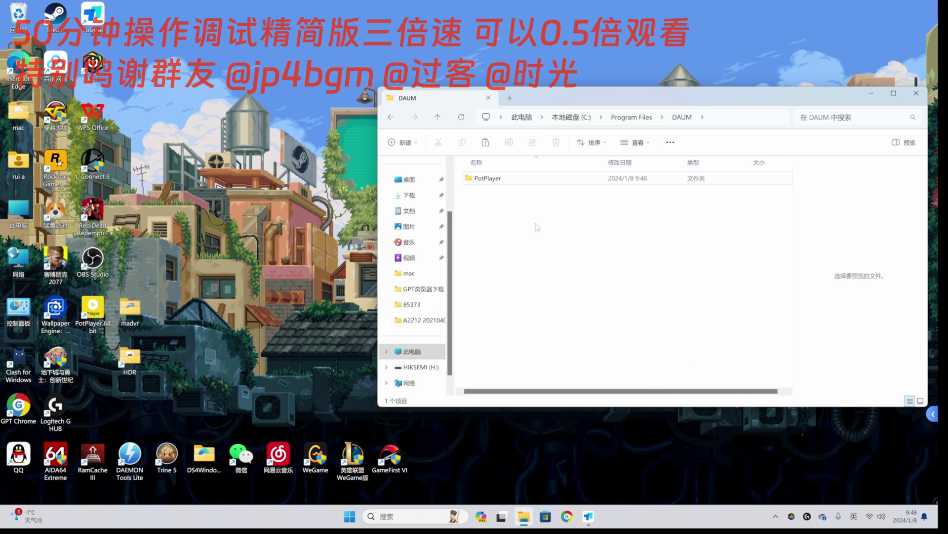
# Move the madVR folder from the extracted madvr1.66 lav0772 xysub pot package into C:\Program Files\DAUM with administrator permission.
pyautogui.doubleClick(127, 314)
pyautogui.doubleClick(159, 105)
pyautogui.doubleClick(159, 105)
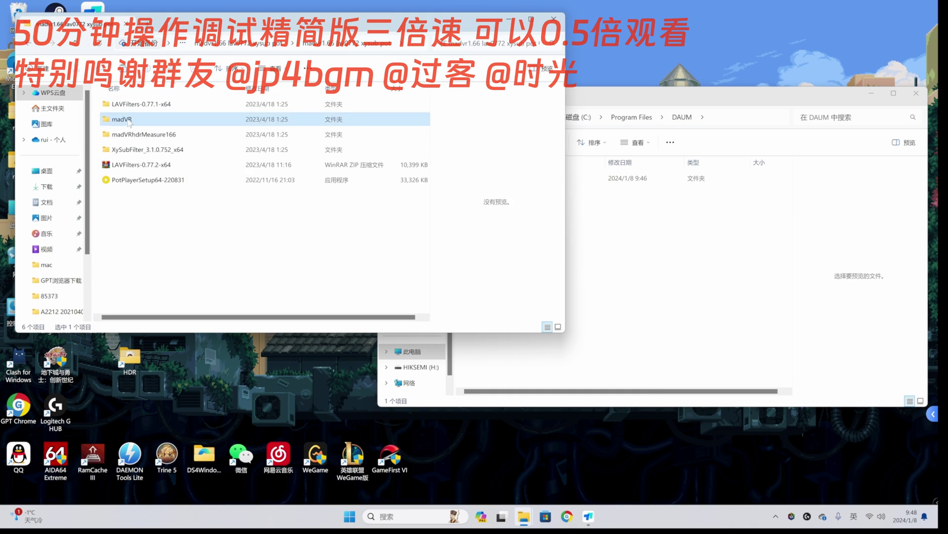
pyautogui.doubleClick(153, 119)
pyautogui.moveTo(148, 105); pyautogui.dragTo(699, 317)
pyautogui.click(479, 243)
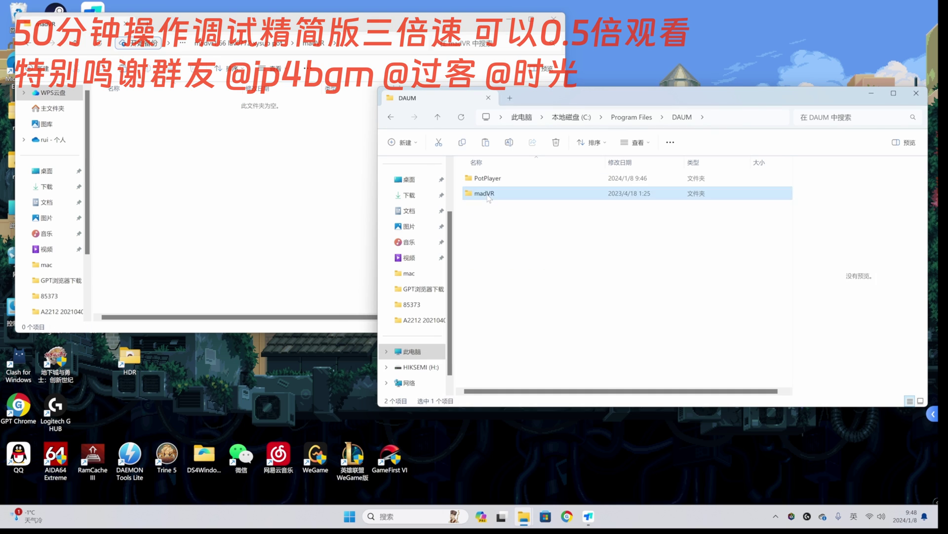
# Run the install batch file in DAUM's madVR folder as administrator and close the extracted package's folder window.
pyautogui.doubleClick(484, 178)
pyautogui.rightClick(482, 299)
pyautogui.click(543, 139)
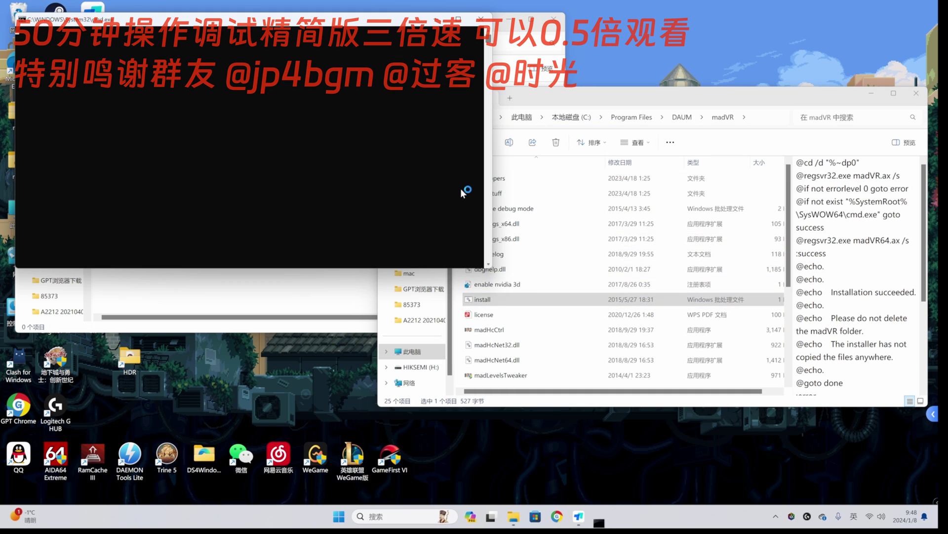
pyautogui.press('Return')
pyautogui.click(532, 286)
pyautogui.click(391, 117)
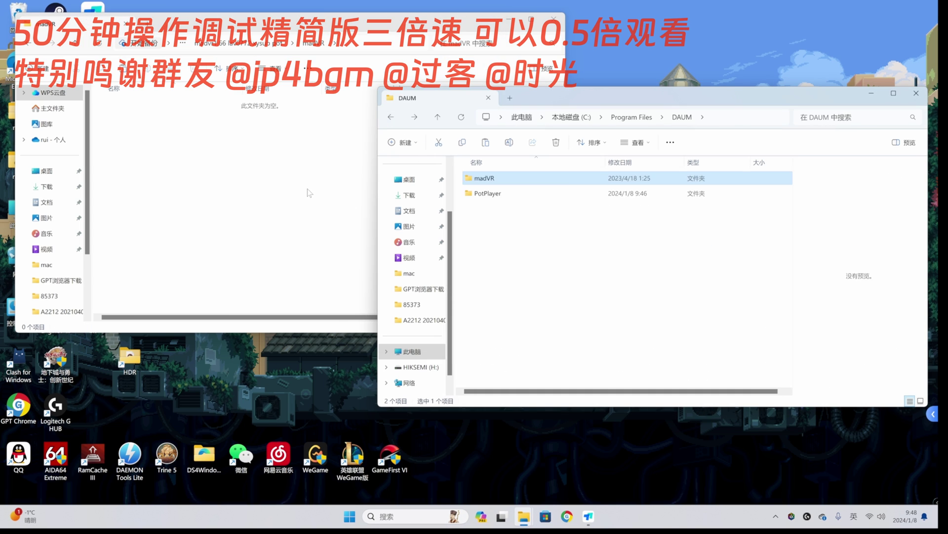
pyautogui.click(307, 192)
pyautogui.click(29, 43)
pyautogui.click(696, 93)
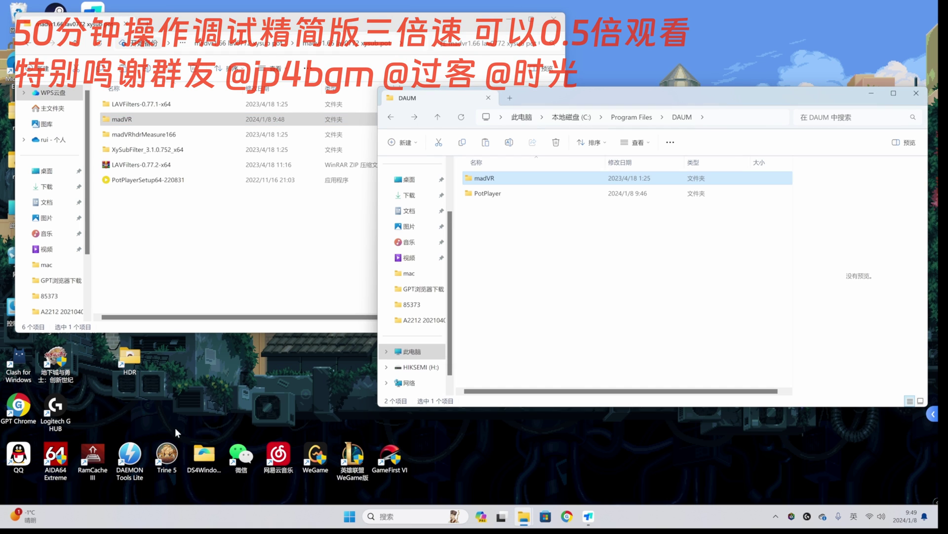
pyautogui.click(554, 19)
# Open PotPlayer's preferences and add the madVR system filter to the global filter priority list with forced use (强制使用).
pyautogui.doubleClick(93, 311)
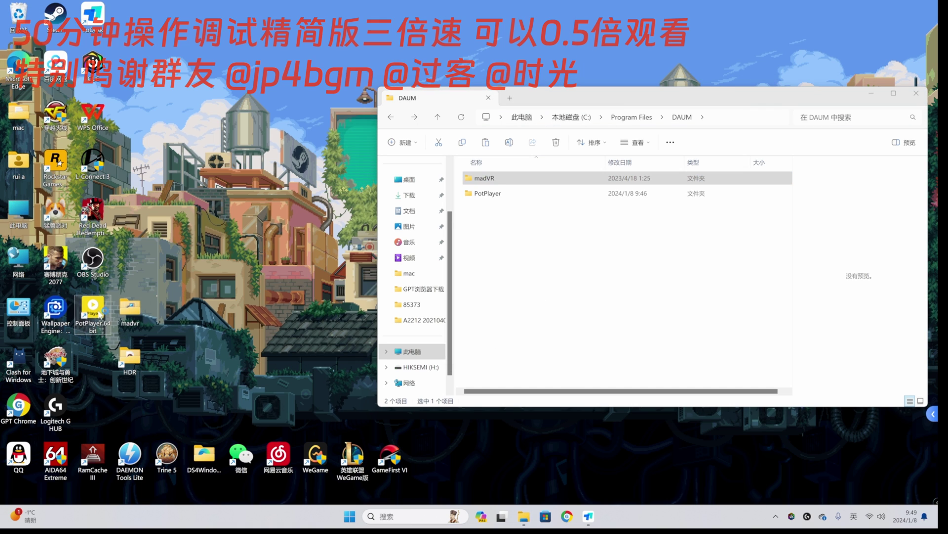
pyautogui.doubleClick(101, 313)
pyautogui.rightClick(301, 263)
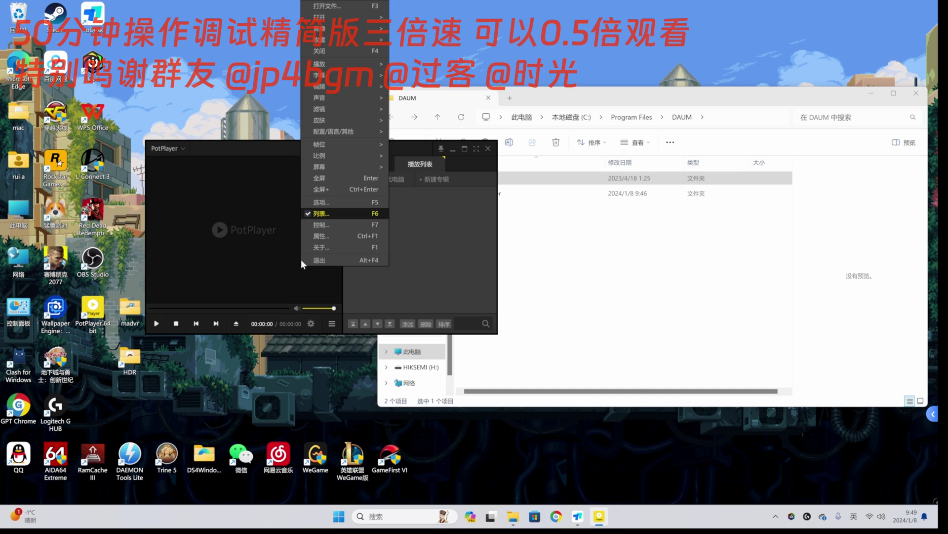
pyautogui.click(322, 202)
pyautogui.click(611, 215)
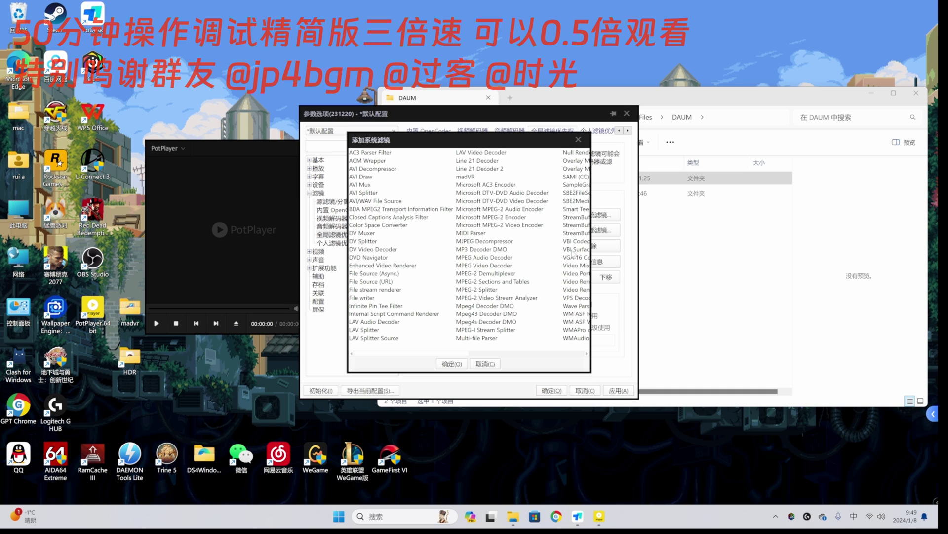
pyautogui.press('Escape')
pyautogui.click(431, 215)
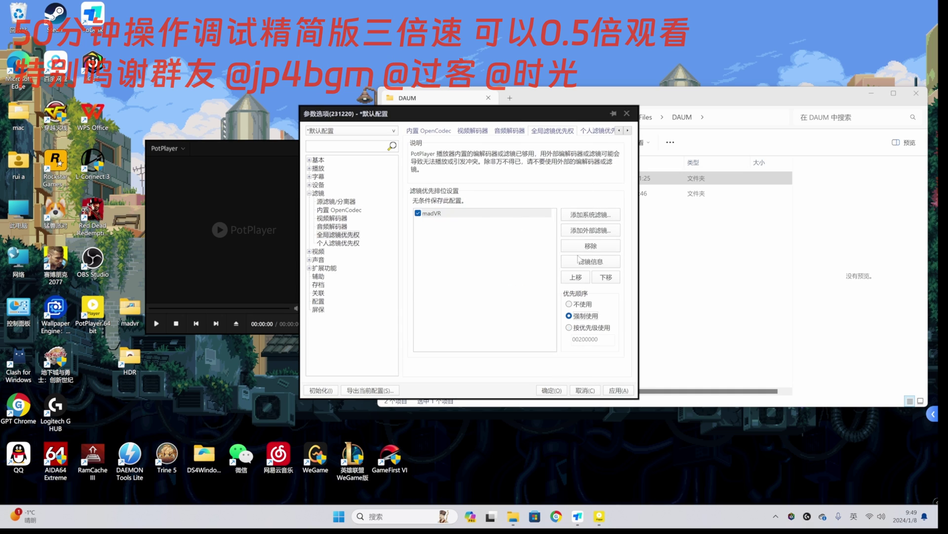
# Open madVR's settings, set the JKC ILAFPJ-X214B device type to Digital Projector, and adjust its display properties.
pyautogui.click(579, 261)
pyautogui.click(395, 252)
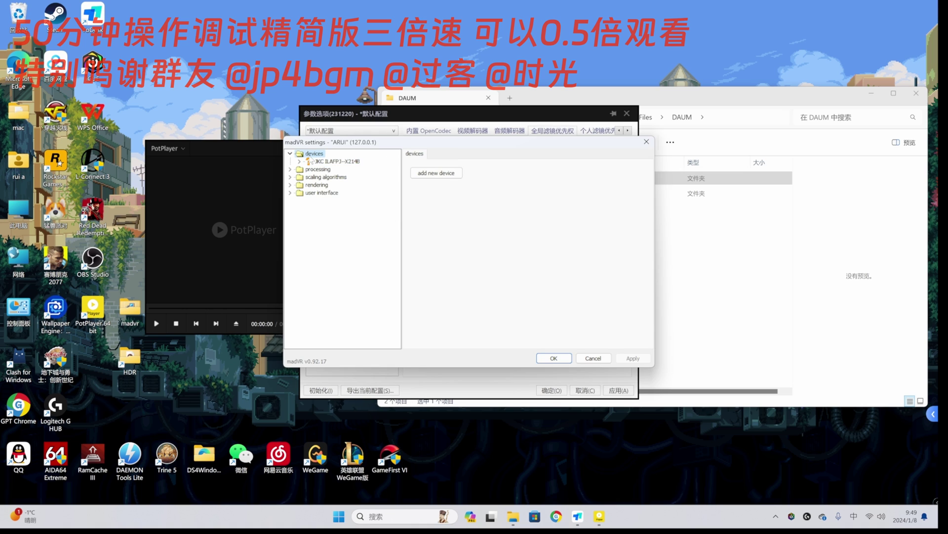
pyautogui.click(309, 161)
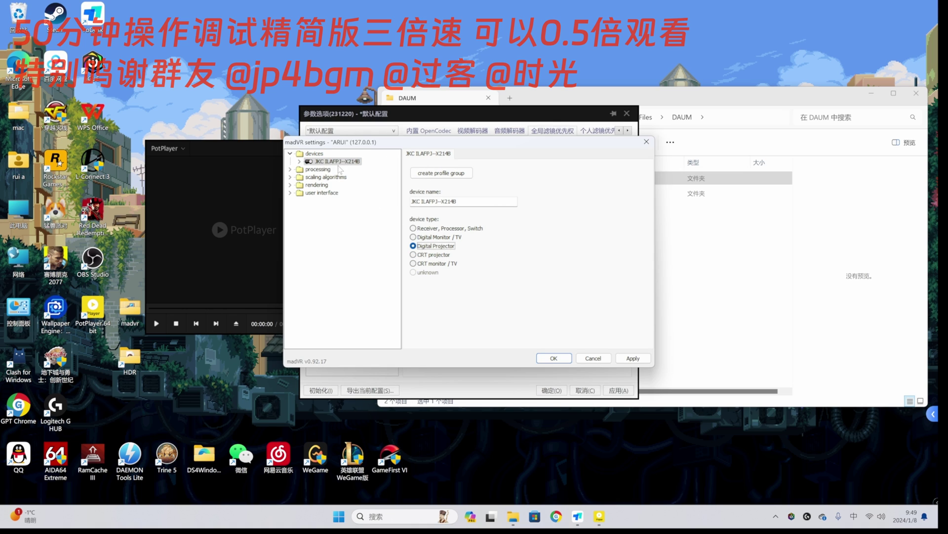
pyautogui.doubleClick(339, 162)
pyautogui.click(334, 177)
pyautogui.click(439, 211)
pyautogui.click(438, 276)
# Set the device as already calibrated, with BT.2020 primaries and a pure power curve transfer function.
pyautogui.click(335, 184)
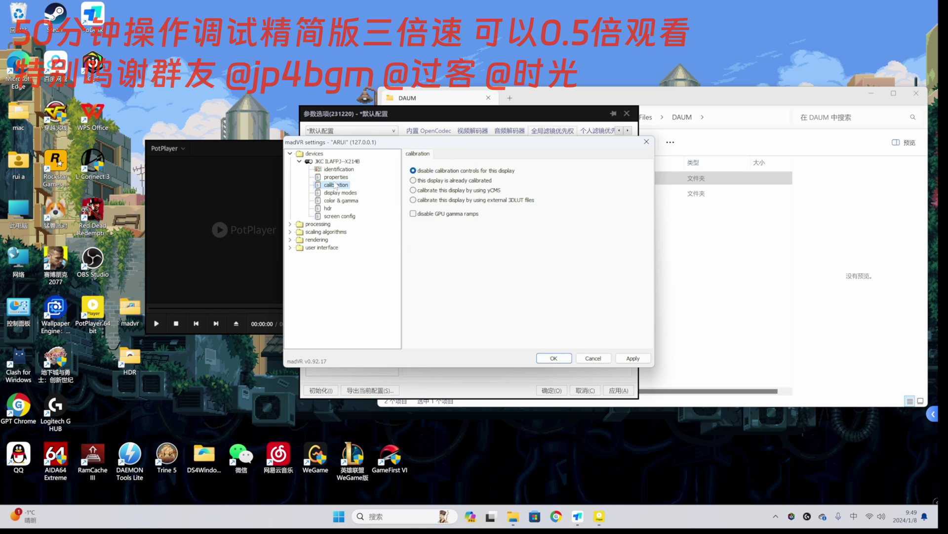
pyautogui.click(438, 181)
pyautogui.click(461, 256)
pyautogui.click(445, 283)
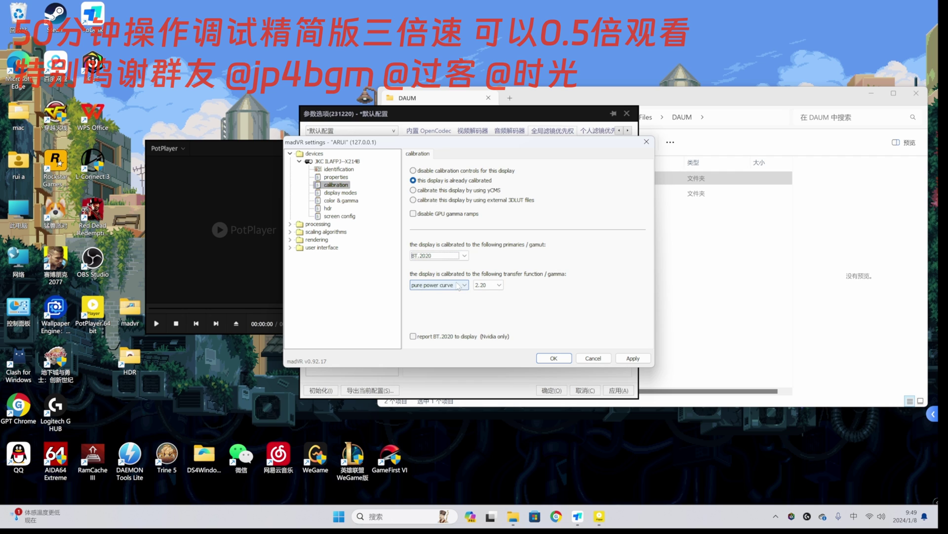
pyautogui.click(459, 285)
pyautogui.click(445, 292)
# Check the device's display modes and color & gamma settings, and change its HDR handling option.
pyautogui.click(341, 193)
pyautogui.click(340, 200)
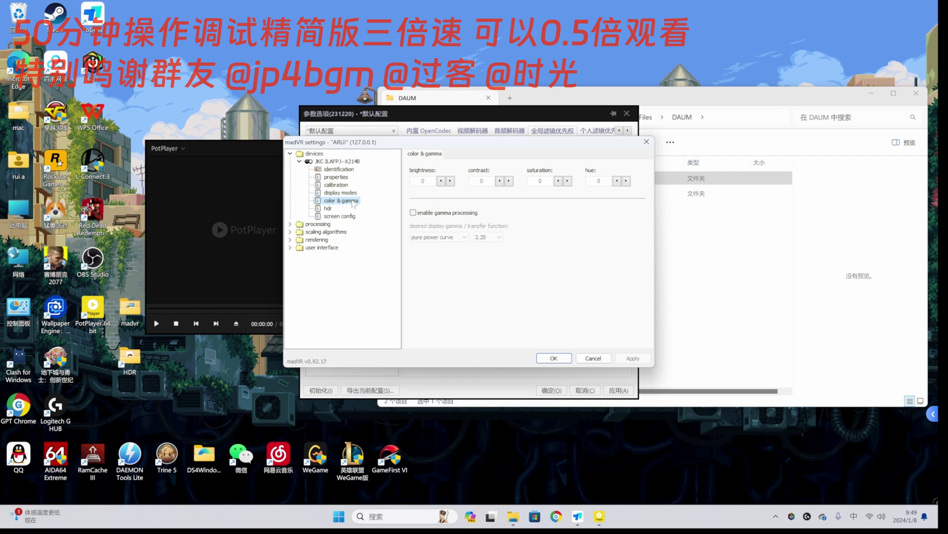
pyautogui.click(327, 208)
pyautogui.click(444, 189)
# Set chroma upscaling to NGU Anti-Alias at low quality.
pyautogui.doubleClick(318, 224)
pyautogui.doubleClick(326, 263)
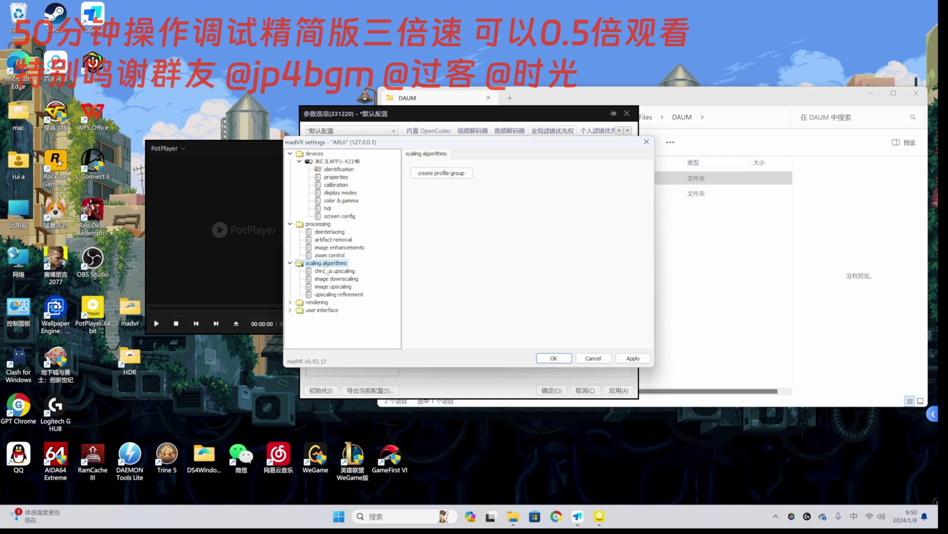
pyautogui.click(335, 271)
pyautogui.click(413, 275)
pyautogui.click(455, 291)
pyautogui.click(572, 308)
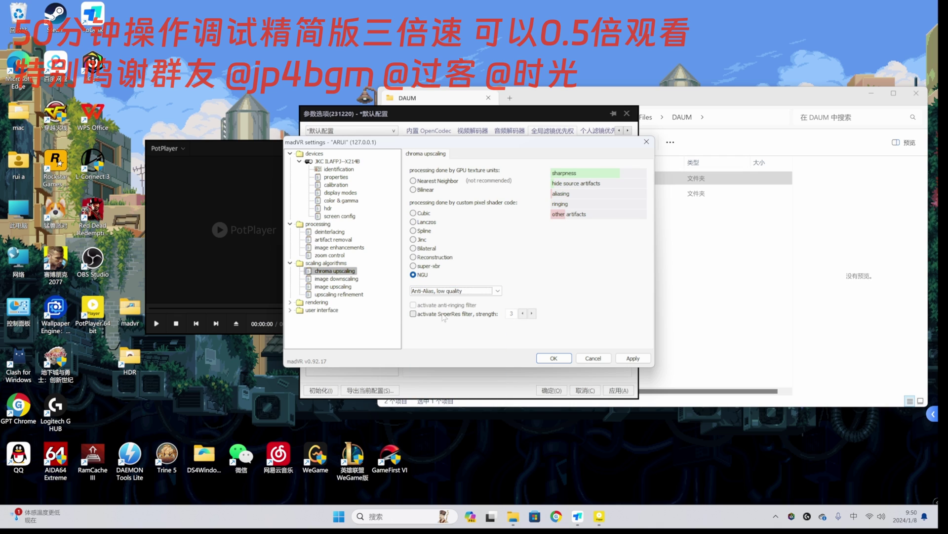
# Set image downscaling to SSIM 2D at 100% with linear light, a strict (soft) anti-ringing filter and a 100% anti-bloating filter.
pyautogui.click(337, 279)
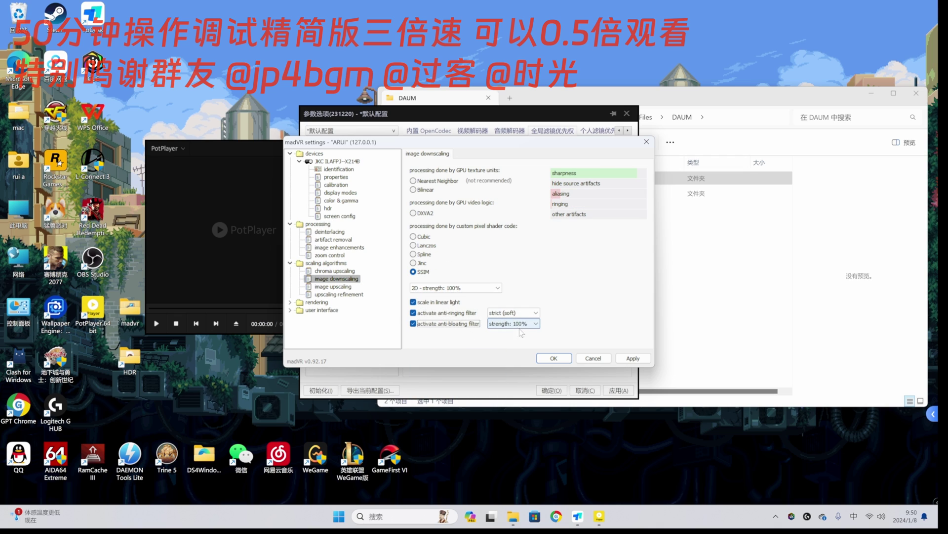
pyautogui.click(622, 359)
# Set image upscaling to NGU Sharp doubling with low luma doubling quality.
pyautogui.click(333, 286)
pyautogui.click(484, 214)
pyautogui.click(479, 246)
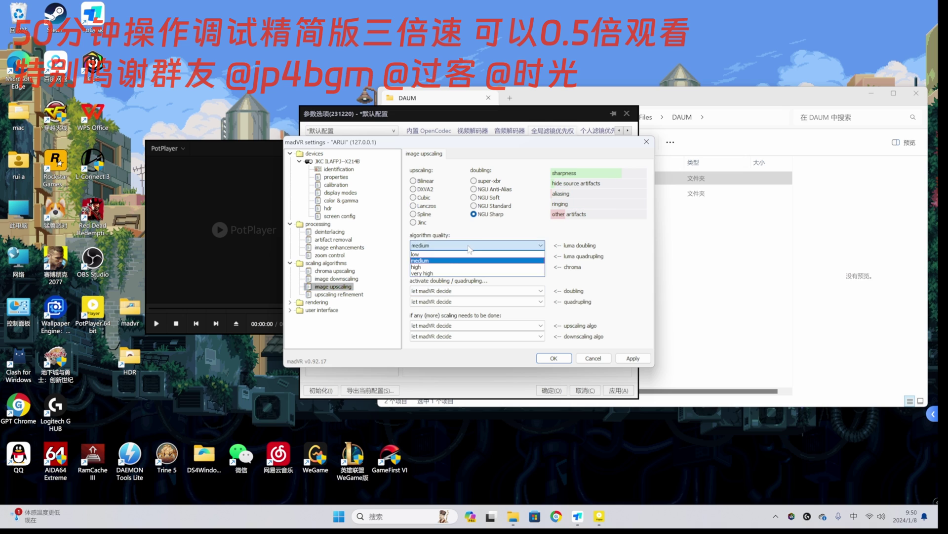
pyautogui.click(469, 254)
# Enable subtitle performance optimization and DXVA chroma upscaling for native decoding and deinterlacing in the rendering trade-offs, and save madVR's settings.
pyautogui.doubleClick(316, 302)
pyautogui.click(334, 295)
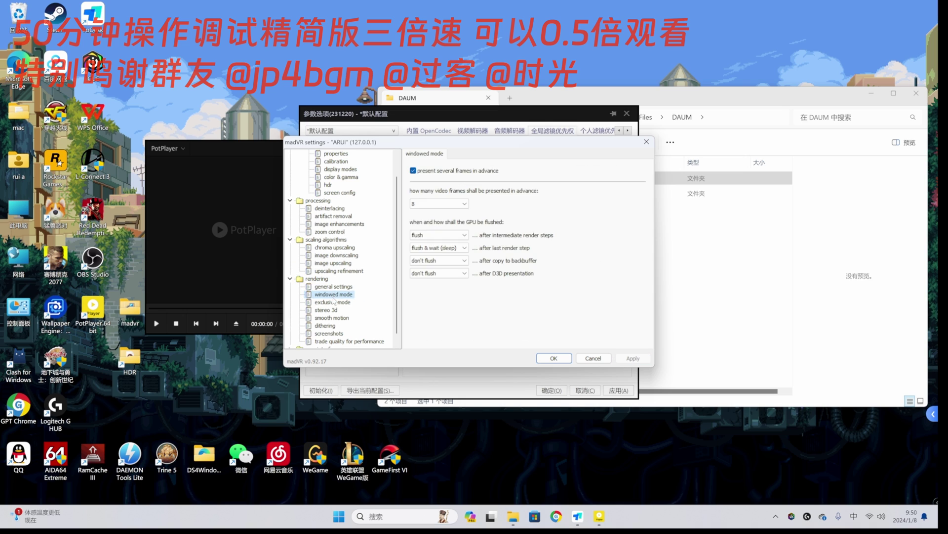
pyautogui.click(333, 302)
pyautogui.click(335, 342)
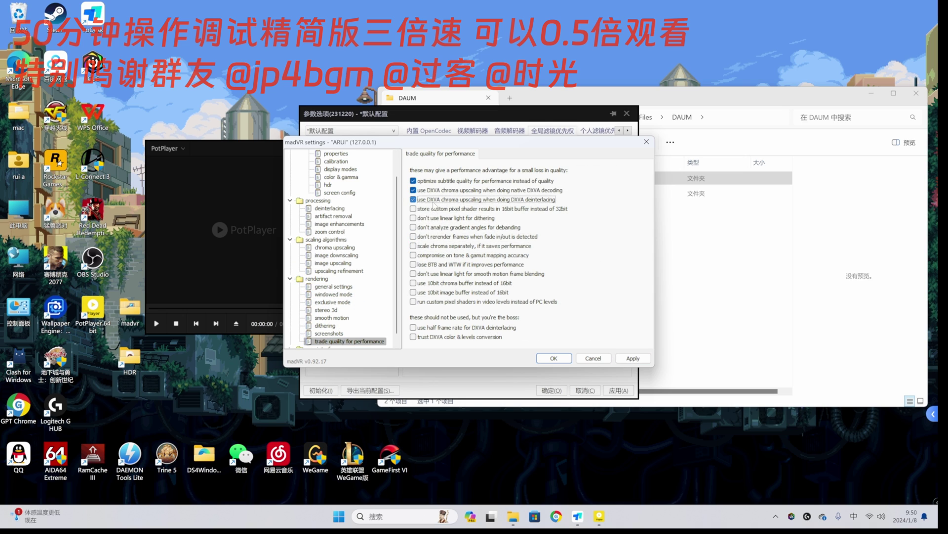
pyautogui.click(633, 358)
pyautogui.click(553, 358)
pyautogui.click(405, 300)
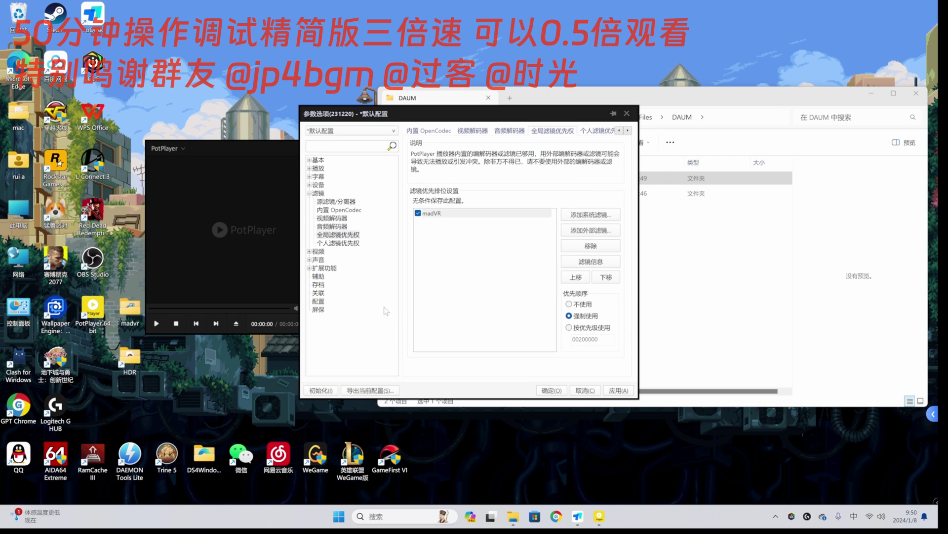
# Save PotPlayer's filter preferences and exit the player.
pyautogui.click(618, 390)
pyautogui.click(553, 390)
pyautogui.rightClick(285, 274)
pyautogui.click(305, 269)
pyautogui.click(494, 306)
# Open the madVRhdrMeasure204 folder inside the madvr folder and copy all its files.
pyautogui.doubleClick(130, 310)
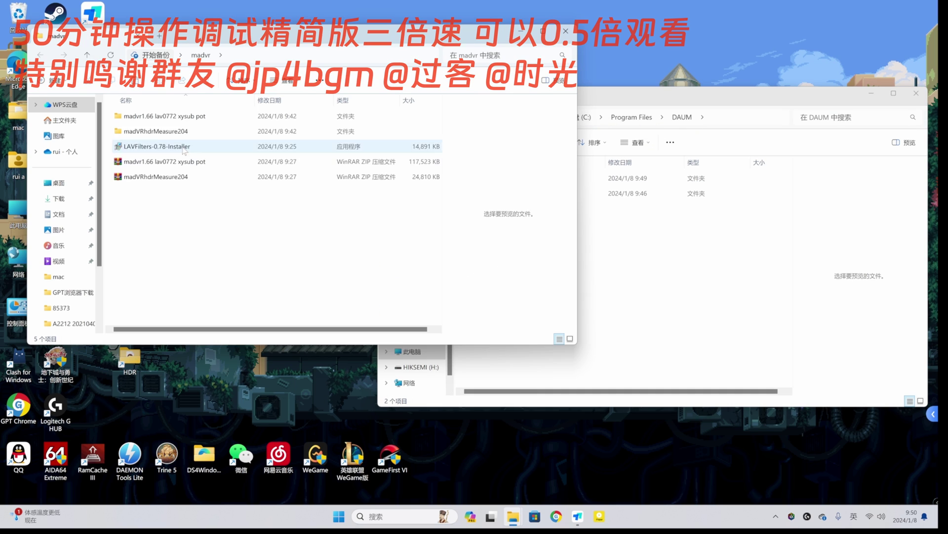
pyautogui.doubleClick(148, 132)
pyautogui.moveTo(186, 235); pyautogui.dragTo(127, 116)
pyautogui.rightClick(130, 124)
pyautogui.hotkey('ctrl', 'a')
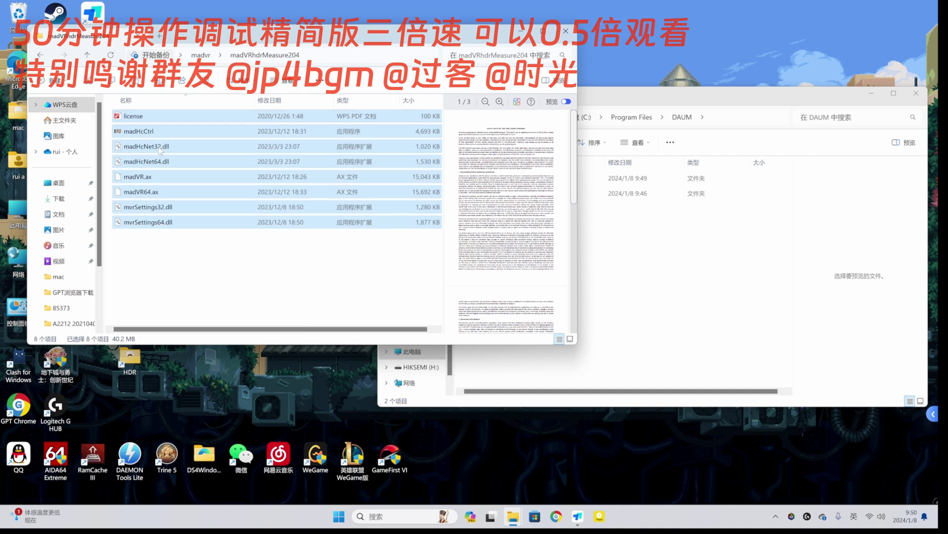
# Pin the madVR folder inside C:\Program Files\DAUM to Quick access.
pyautogui.click(514, 272)
pyautogui.scroll(2, 417, 296)
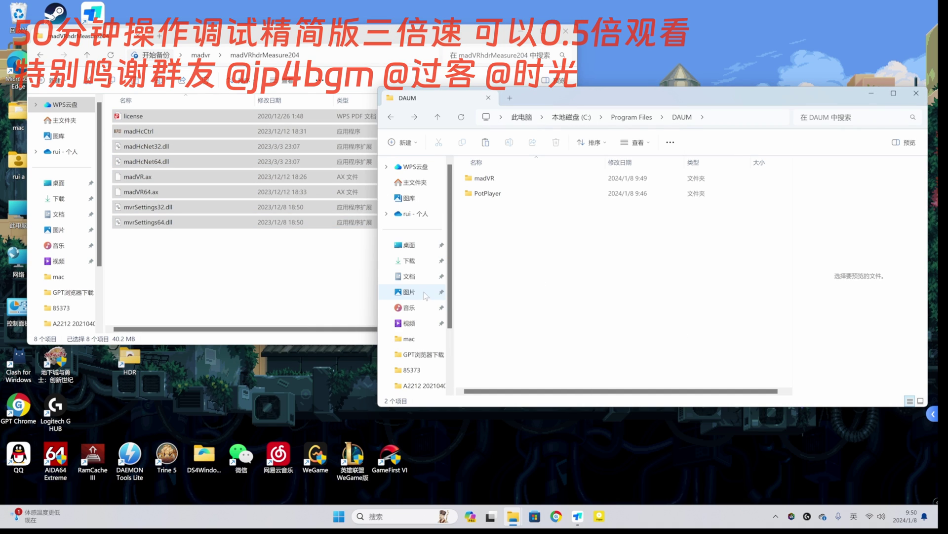
pyautogui.click(499, 179)
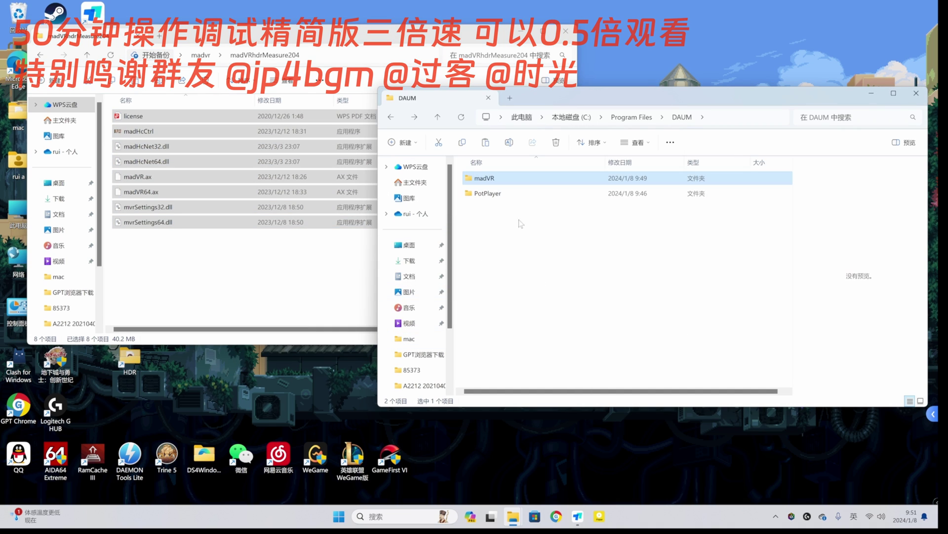
pyautogui.rightClick(489, 178)
pyautogui.click(542, 259)
# Paste the copied madVRhdrMeasure204 files into the madVR folder, replacing the files of the same name, and close the source folder window.
pyautogui.rightClick(421, 340)
pyautogui.click(452, 347)
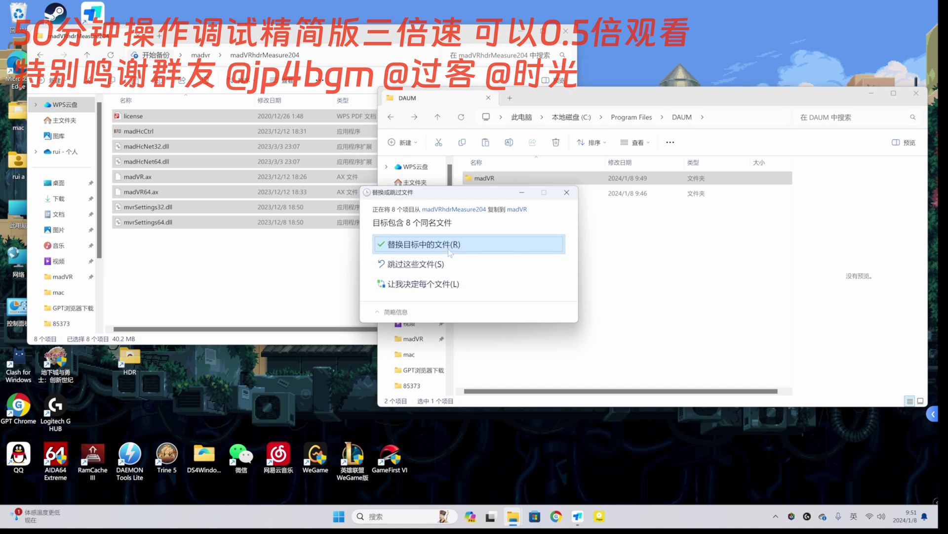
pyautogui.click(450, 244)
pyautogui.click(566, 31)
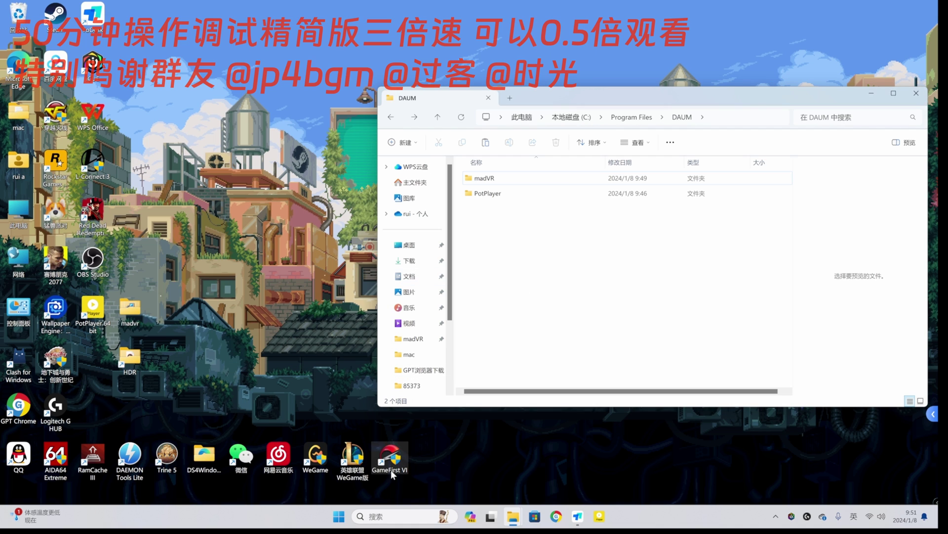
# Start PotPlayer and open madVR's settings from the global filter priority list in the preferences.
pyautogui.click(600, 516)
pyautogui.rightClick(275, 306)
pyautogui.click(312, 208)
pyautogui.click(430, 213)
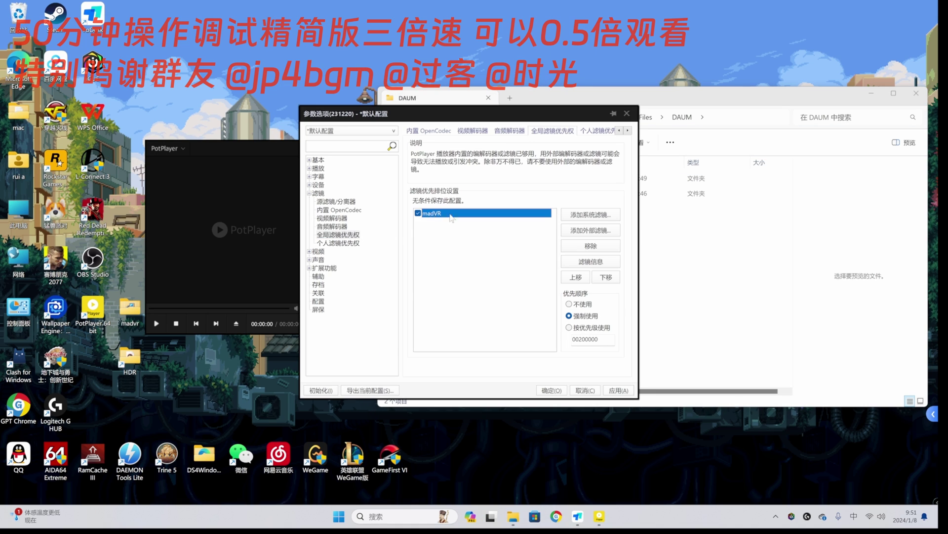
pyautogui.doubleClick(451, 213)
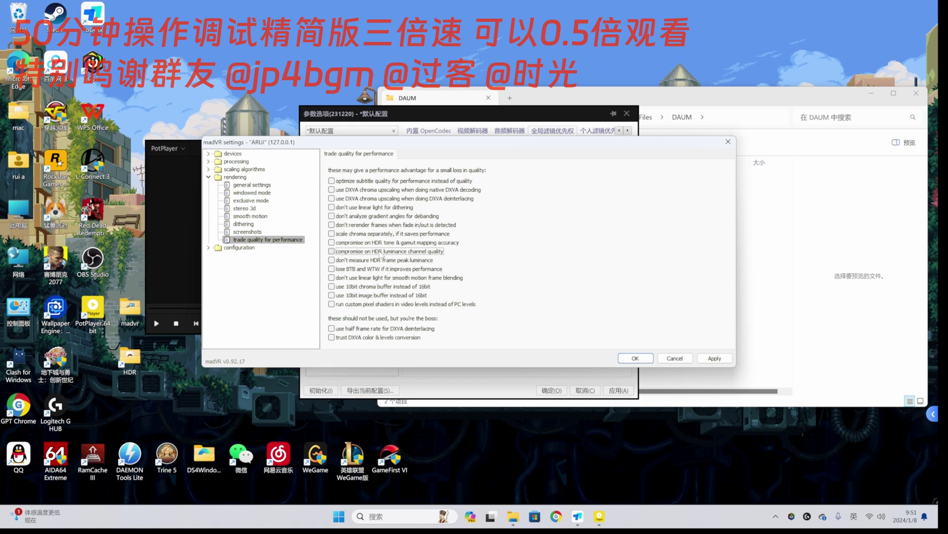
# Examine madVR's configuration, general rendering, scaling algorithm, device and processing settings, and return to the global filter priority list.
pyautogui.doubleClick(242, 248)
pyautogui.click(251, 184)
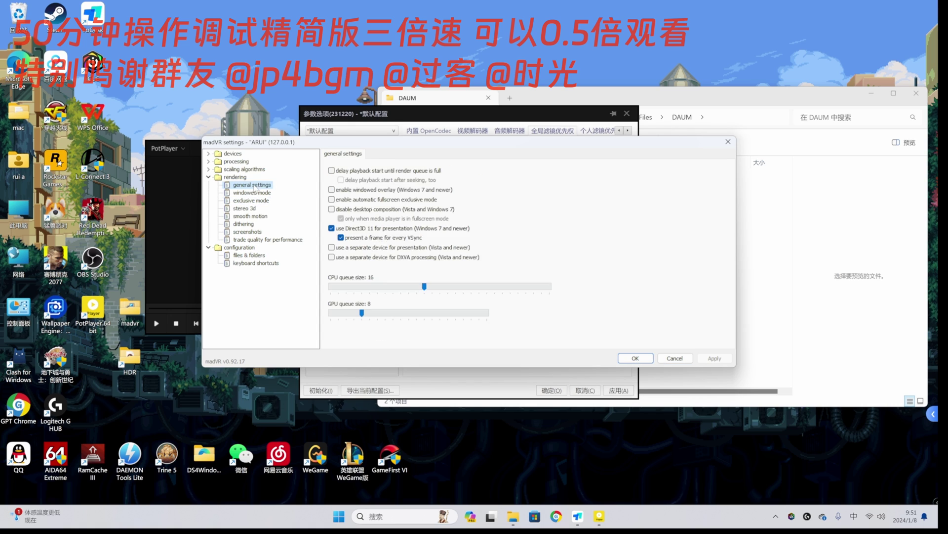
pyautogui.click(238, 177)
pyautogui.doubleClick(243, 169)
pyautogui.doubleClick(236, 154)
pyautogui.doubleClick(249, 161)
pyautogui.click(246, 216)
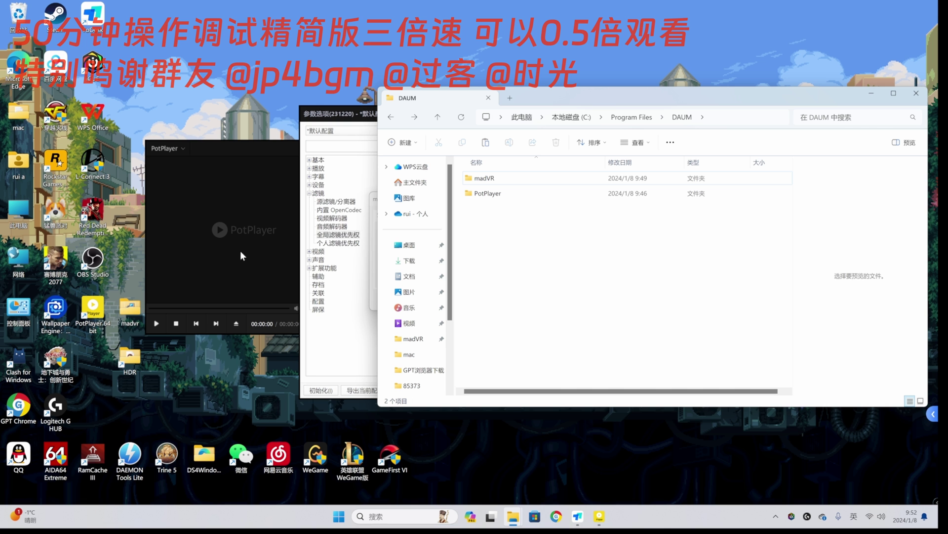
pyautogui.click(339, 307)
pyautogui.click(453, 301)
pyautogui.click(460, 275)
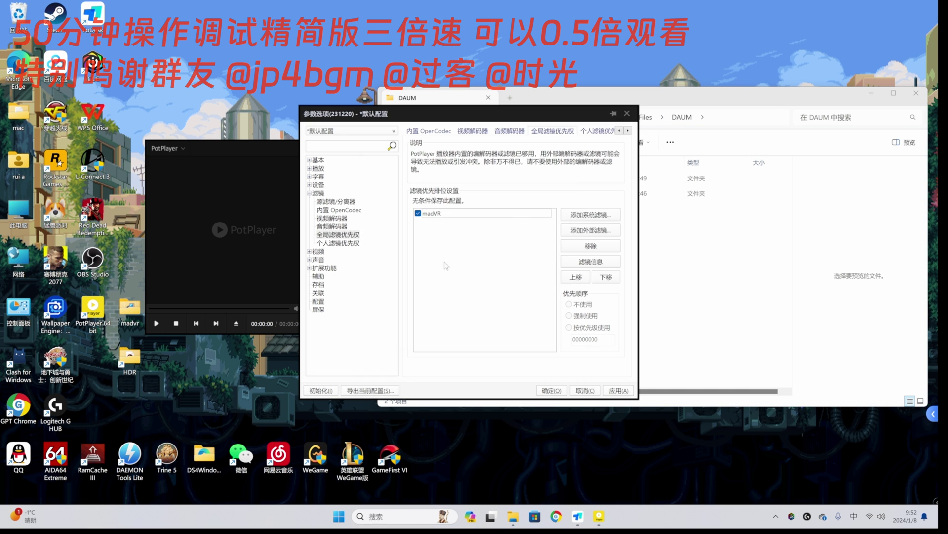
# Add the system filters LAV Splitter, LAV Video Decoder and LAV Audio Decoder to the global filter priority list.
pyautogui.click(577, 219)
pyautogui.doubleClick(370, 330)
pyautogui.click(587, 215)
pyautogui.doubleClick(479, 152)
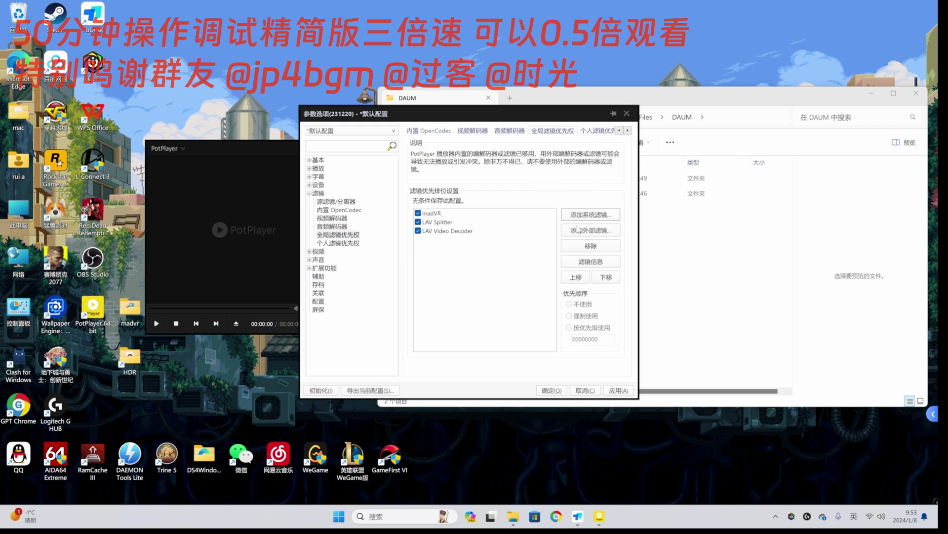
pyautogui.click(588, 215)
pyautogui.doubleClick(374, 323)
# Set the priority of LAV Audio Decoder, LAV Video Decoder and LAV Splitter to forced use (强制使用).
pyautogui.click(470, 240)
pyautogui.click(580, 315)
pyautogui.click(467, 231)
pyautogui.click(586, 316)
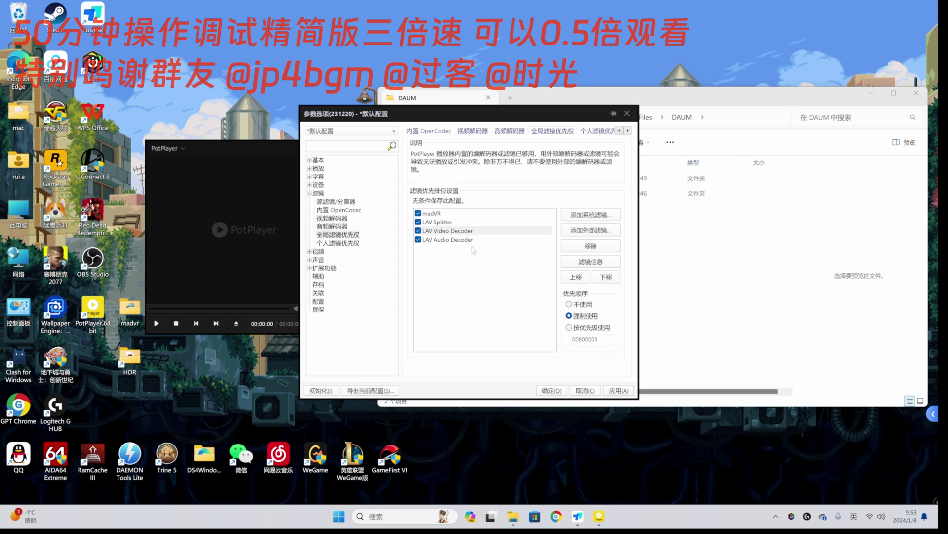
pyautogui.click(462, 222)
pyautogui.click(588, 316)
# Check the built-in OpenCodec settings and choose an option in the general filter (滤镜) settings.
pyautogui.click(431, 130)
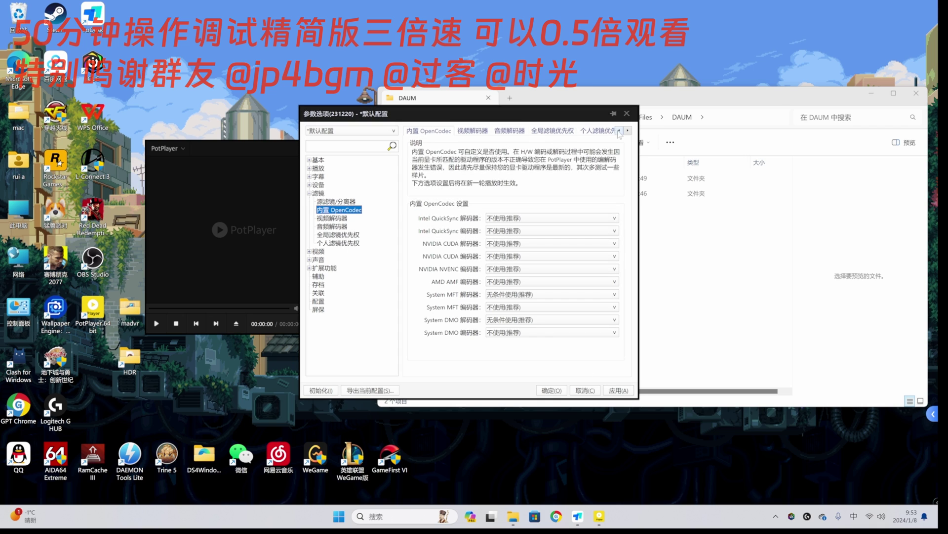
pyautogui.click(619, 130)
pyautogui.click(619, 131)
pyautogui.click(415, 131)
pyautogui.click(553, 211)
pyautogui.click(538, 221)
# Add LAV Splitter, LAV Audio Decoder and LAV Video Decoder as system filters in the filter/decoder management of the source filter settings.
pyautogui.click(444, 131)
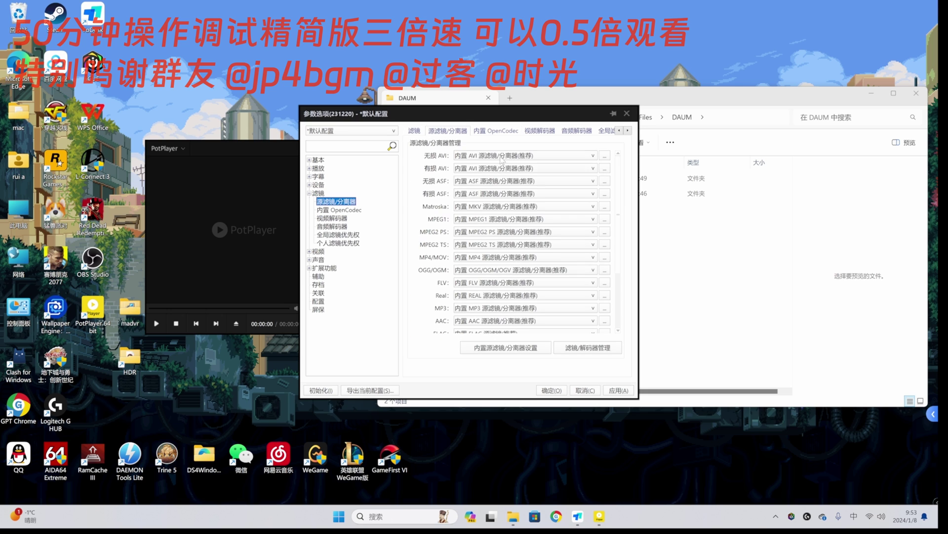
pyautogui.click(591, 348)
pyautogui.click(588, 351)
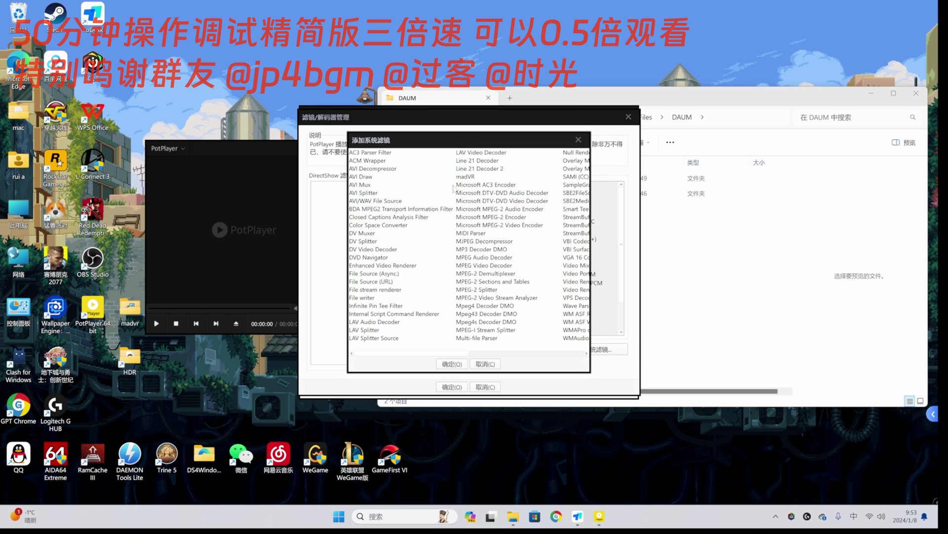
pyautogui.doubleClick(370, 331)
pyautogui.click(597, 351)
pyautogui.doubleClick(385, 322)
pyautogui.click(596, 350)
pyautogui.doubleClick(481, 153)
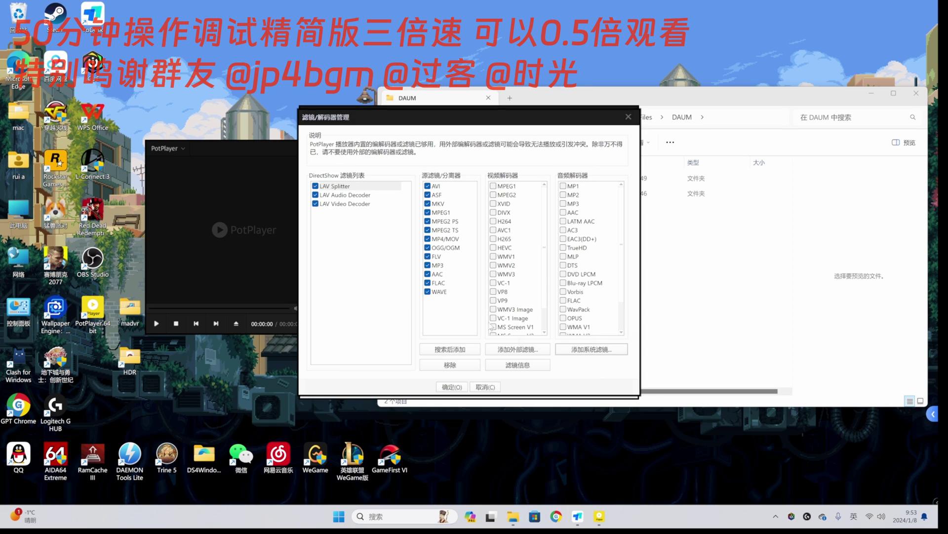
# Enable the audio formats for LAV Audio Decoder and the video formats for LAV Video Decoder, and confirm the filter management.
pyautogui.click(352, 195)
pyautogui.scroll(-2, 582, 296)
pyautogui.click(563, 326)
pyautogui.click(352, 204)
pyautogui.scroll(-2, 508, 303)
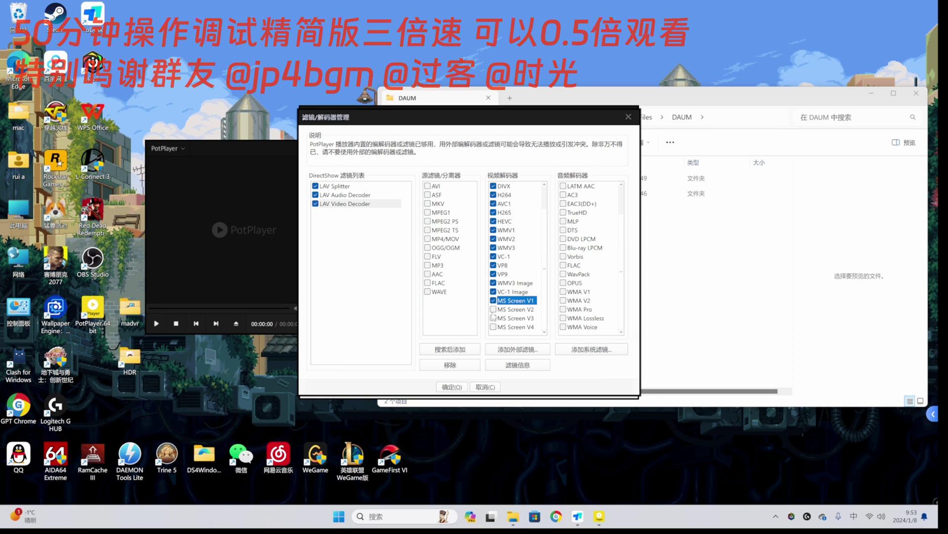
pyautogui.click(450, 387)
# Assign LAV Video Decoder to every video format in the video decoder list, from MPEG1 to MS Screen V4.
pyautogui.click(540, 131)
pyautogui.click(527, 156)
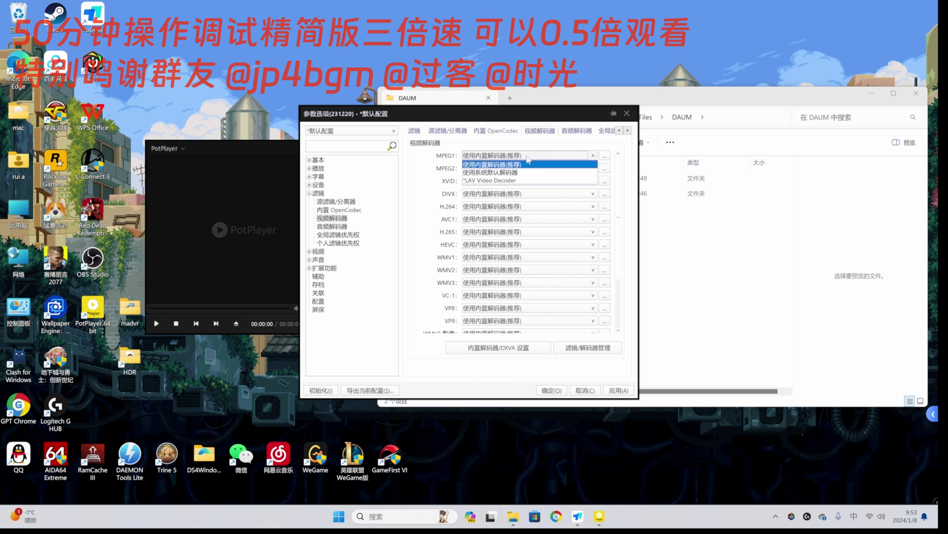
pyautogui.click(525, 181)
pyautogui.scroll(-3, 526, 179)
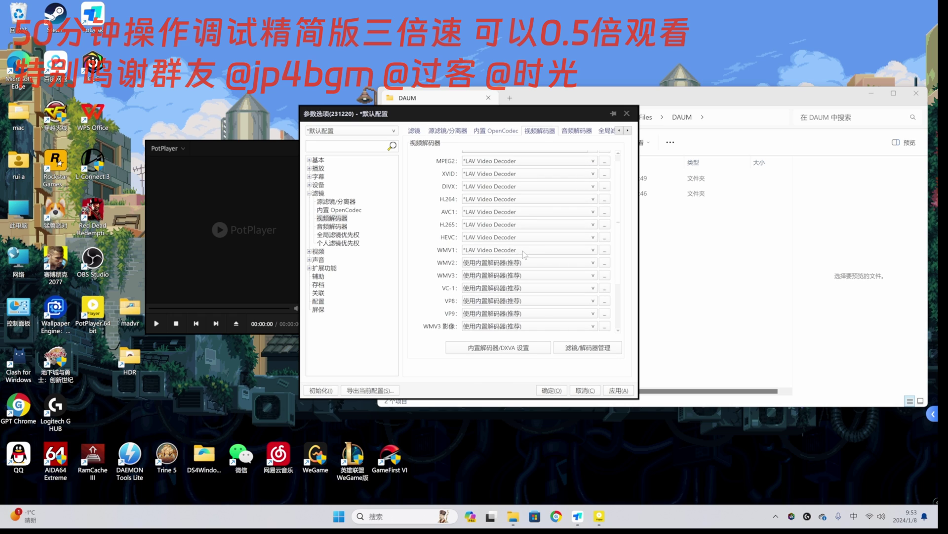
pyautogui.scroll(-2, 517, 334)
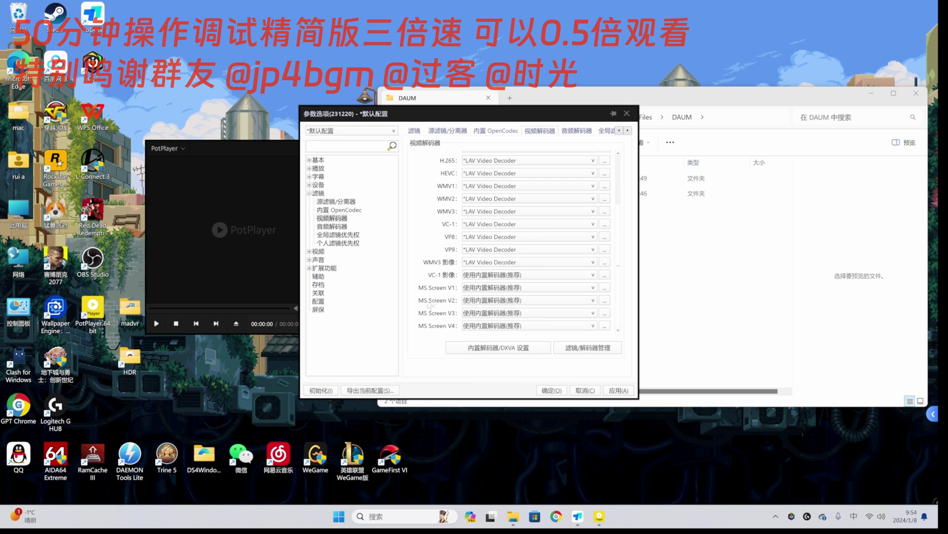
pyautogui.moveTo(619, 232); pyautogui.dragTo(619, 184)
pyautogui.click(604, 181)
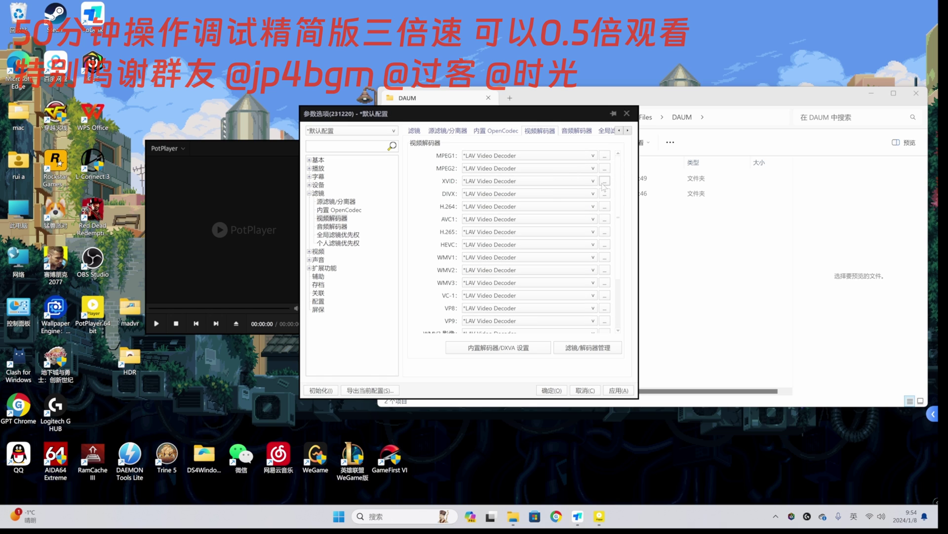
pyautogui.click(620, 119)
# Assign LAV Audio Decoder to every audio format in the audio decoder list, from MP1 to WMA Voice.
pyautogui.click(577, 131)
pyautogui.click(545, 155)
pyautogui.click(540, 169)
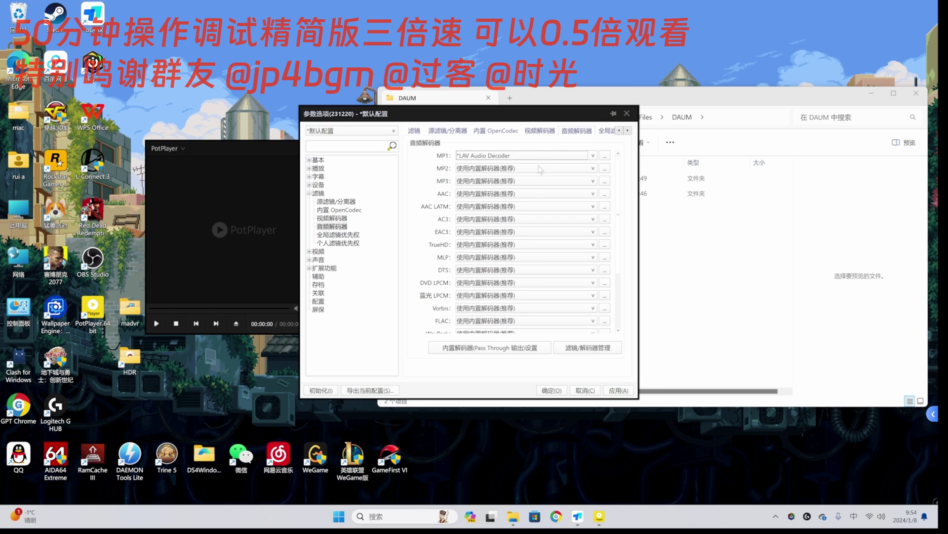
pyautogui.click(540, 194)
pyautogui.click(539, 209)
pyautogui.click(538, 206)
pyautogui.click(538, 221)
pyautogui.click(537, 219)
pyautogui.click(537, 232)
pyautogui.click(537, 246)
pyautogui.scroll(-1, 535, 202)
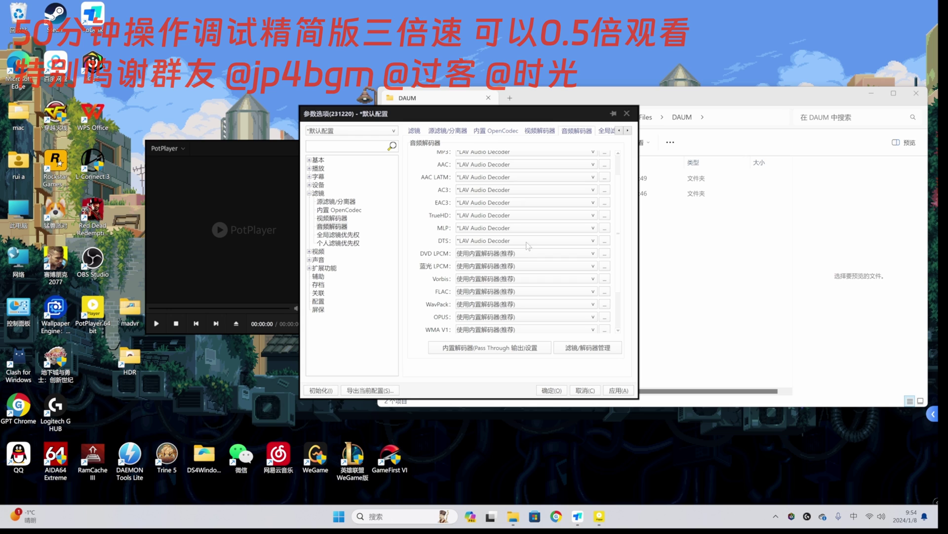
pyautogui.scroll(-2, 528, 270)
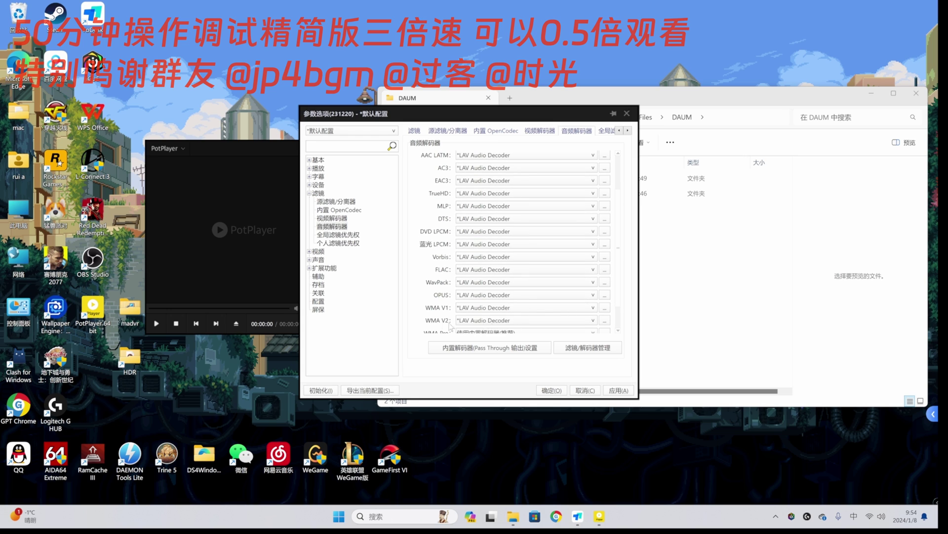
pyautogui.scroll(-2, 451, 322)
pyautogui.click(488, 300)
pyautogui.click(489, 314)
# Review the built-in audio pass-through settings, the filter/decoder management, the video and audio decoder assignments and the global filter priorities.
pyautogui.click(536, 347)
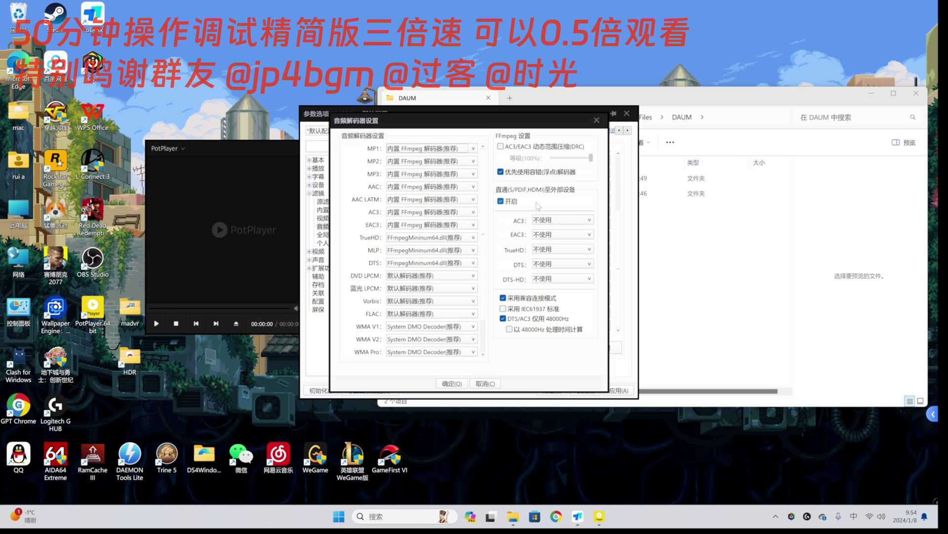
pyautogui.click(463, 381)
pyautogui.click(602, 347)
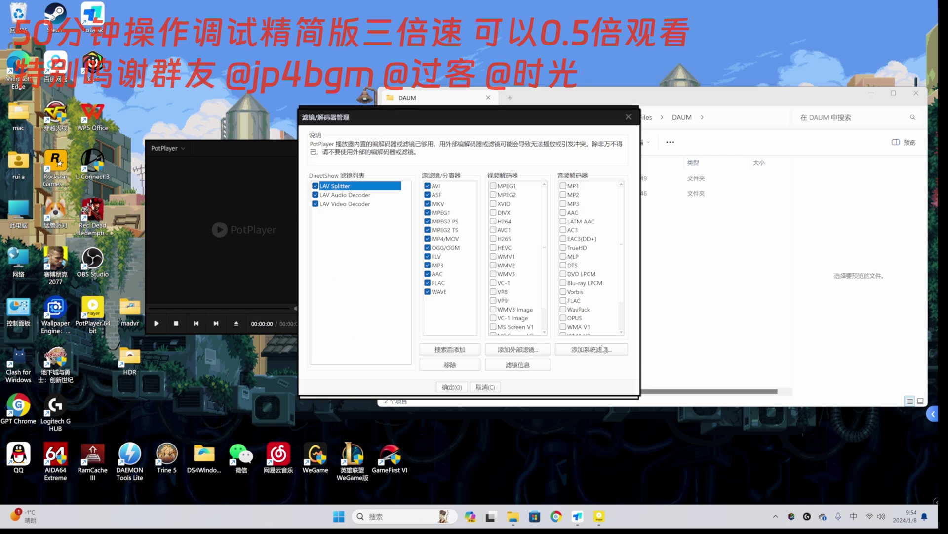
pyautogui.click(460, 386)
pyautogui.click(549, 131)
pyautogui.click(510, 131)
pyautogui.click(478, 131)
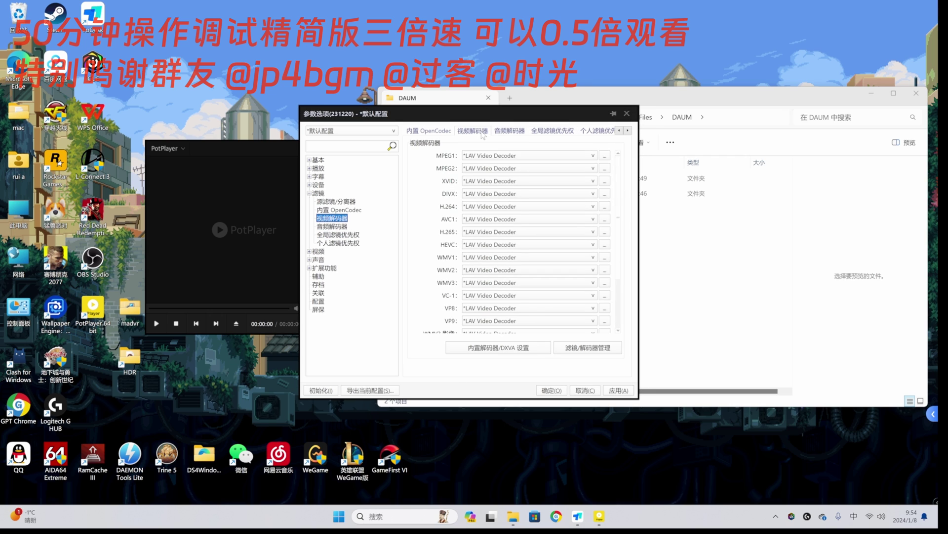
pyautogui.click(500, 132)
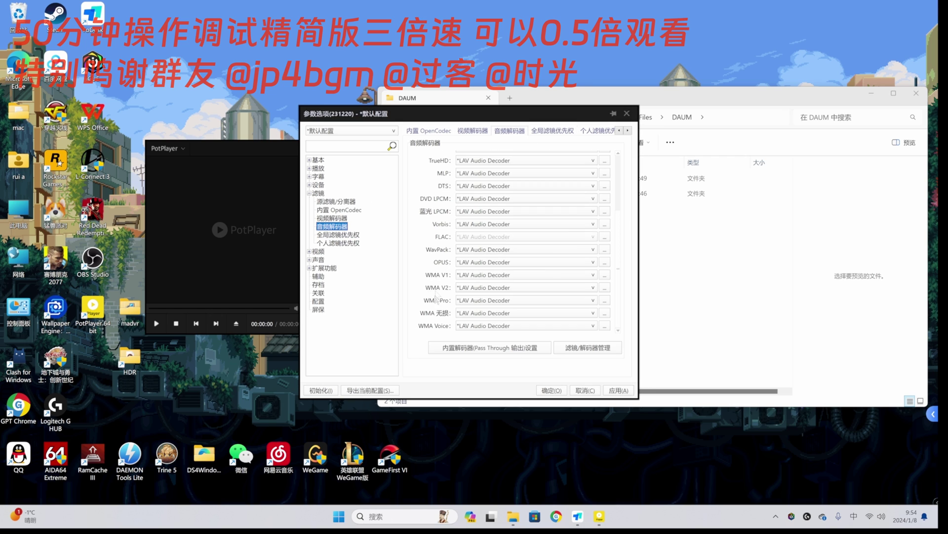
pyautogui.click(472, 131)
pyautogui.click(552, 131)
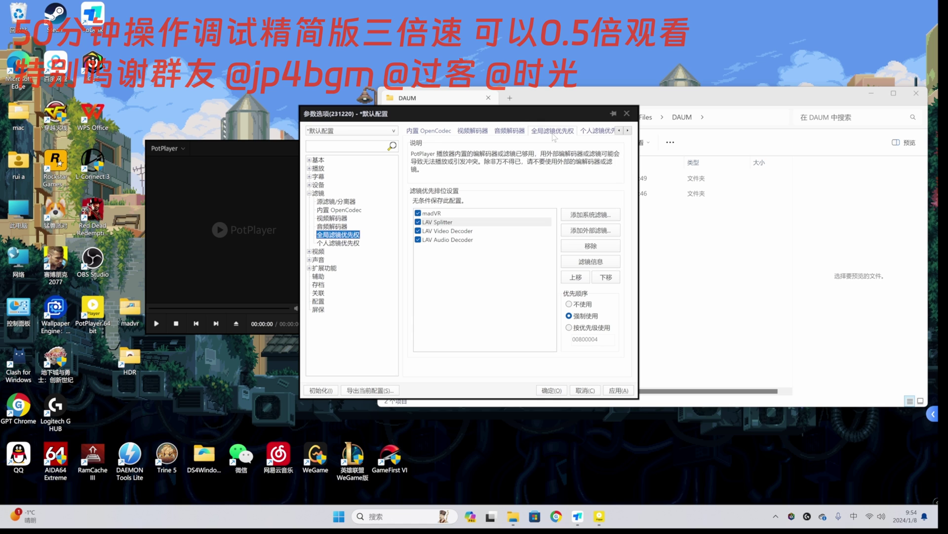
pyautogui.click(421, 131)
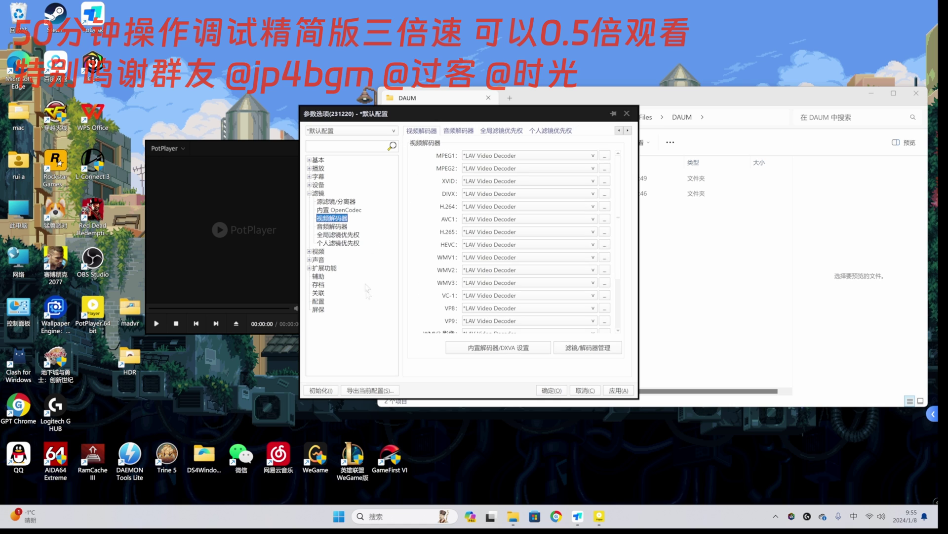
# Save the filter preferences and exit the player.
pyautogui.click(552, 390)
pyautogui.rightClick(243, 241)
pyautogui.click(193, 405)
# Play the 4K+ATMOS特效中字-黑豹：夜袭 video from the HDR folder in full screen and skip ahead in it.
pyautogui.doubleClick(130, 359)
pyautogui.doubleClick(212, 216)
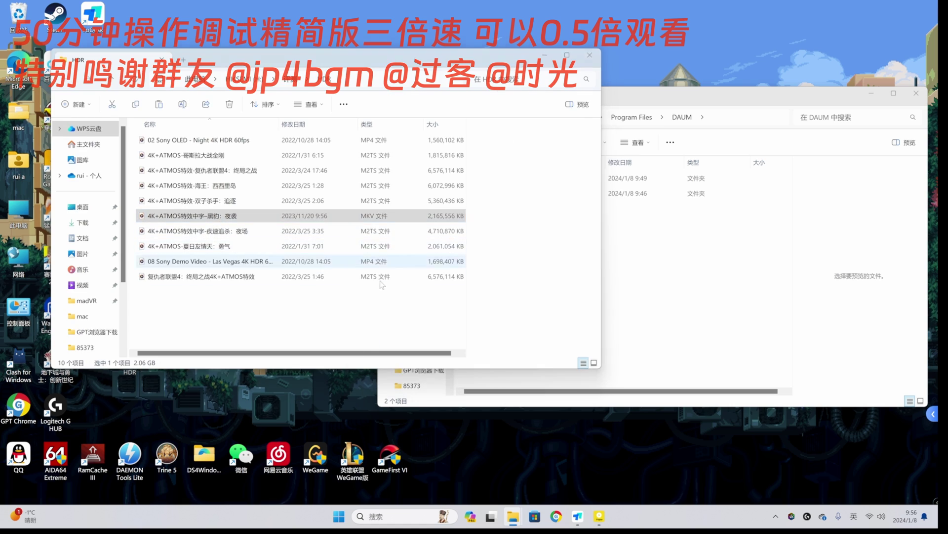
pyautogui.click(427, 223)
pyautogui.click(449, 403)
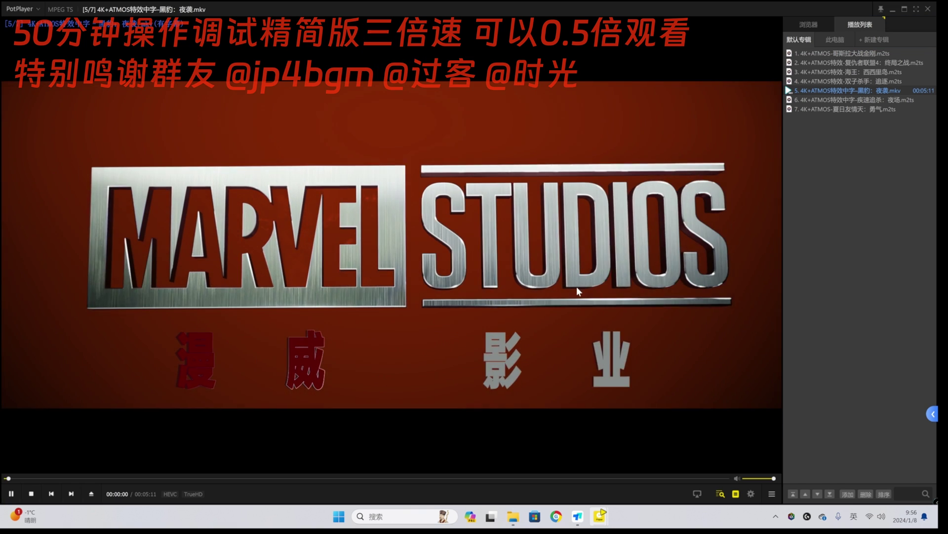
pyautogui.doubleClick(529, 334)
pyautogui.click(360, 500)
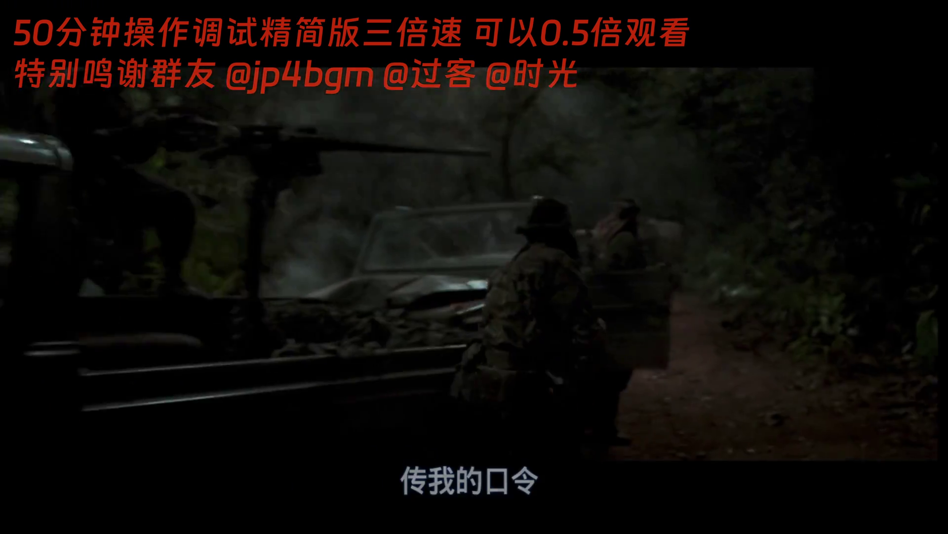
# Go through the video's playback options and toggle madVR's statistics overlay during playback.
pyautogui.rightClick(821, 81)
pyautogui.click(858, 308)
pyautogui.click(626, 109)
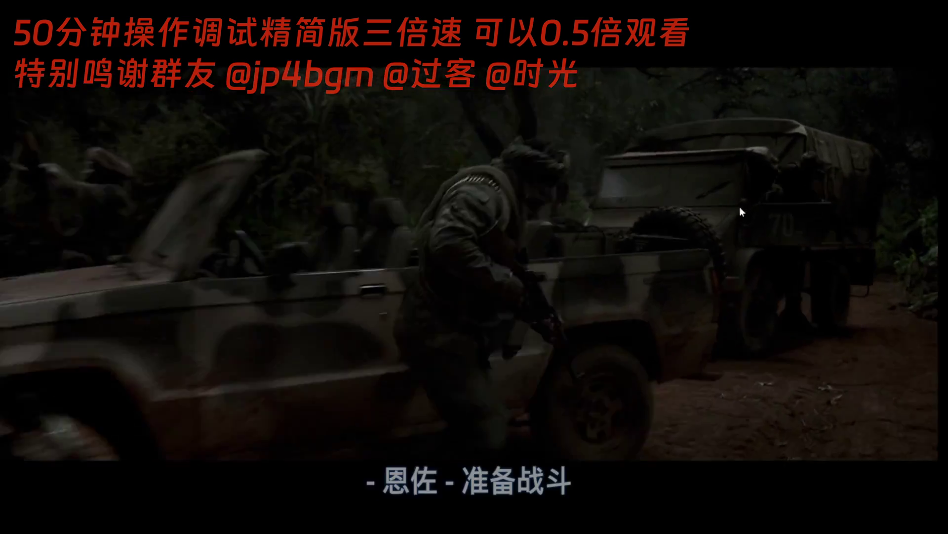
pyautogui.hotkey('ctrl', 'j')
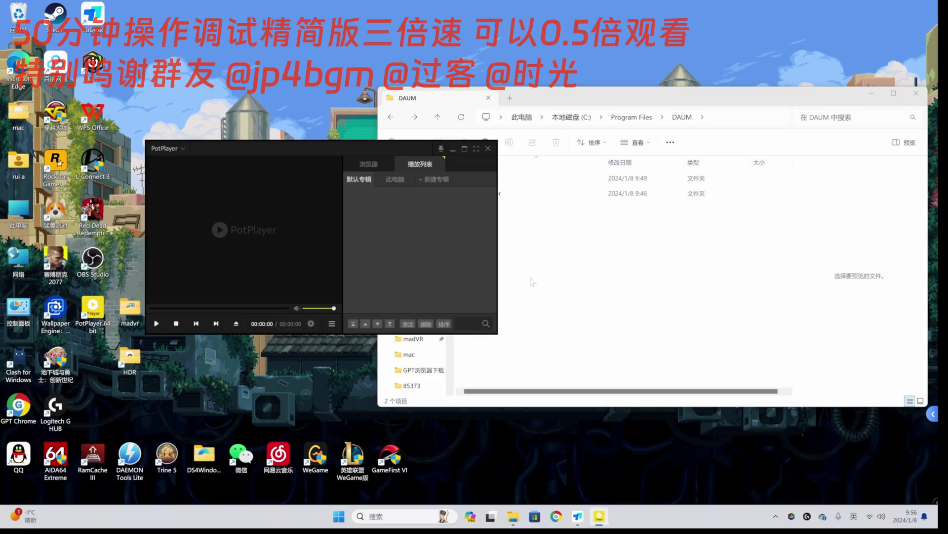
# Switch Windows to the dark theme in the desktop personalization settings and close the DAUM folder window.
pyautogui.rightClick(302, 144)
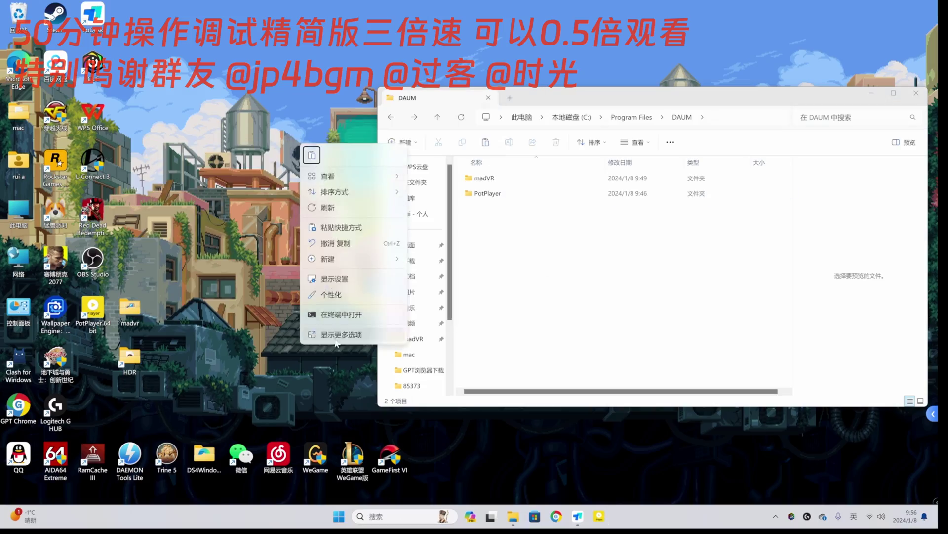
pyautogui.click(336, 341)
pyautogui.click(365, 244)
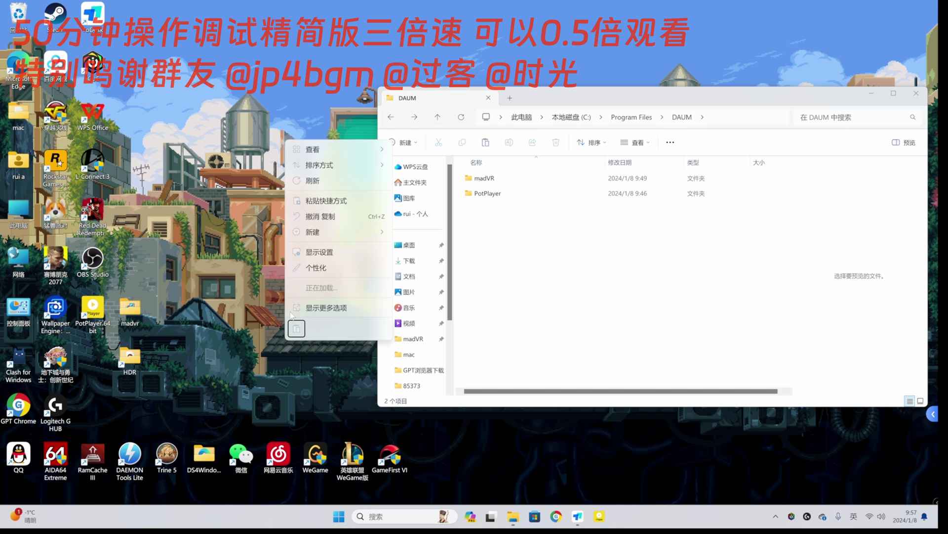
pyautogui.rightClick(329, 312)
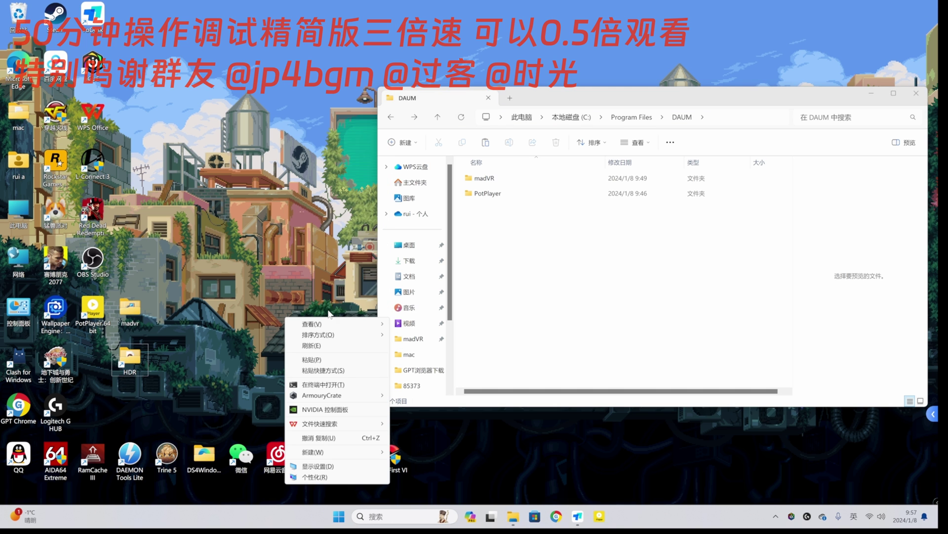
pyautogui.rightClick(322, 235)
pyautogui.rightClick(338, 308)
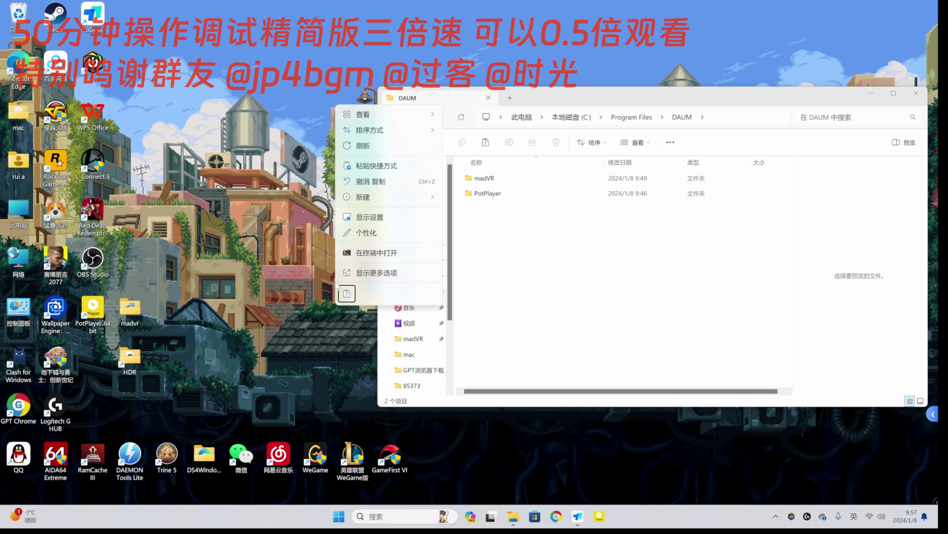
pyautogui.click(371, 239)
pyautogui.click(570, 110)
pyautogui.click(927, 8)
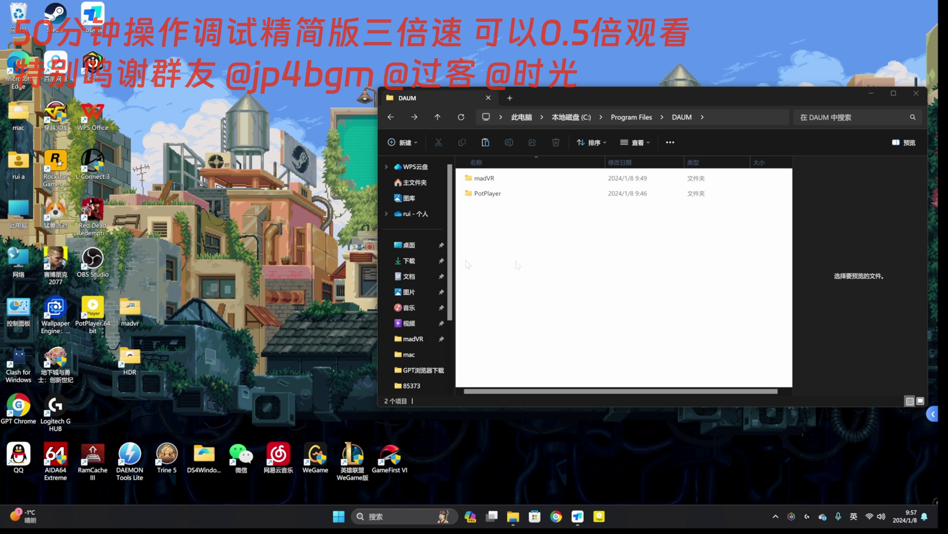
pyautogui.moveTo(772, 86); pyautogui.dragTo(774, 94)
pyautogui.click(890, 92)
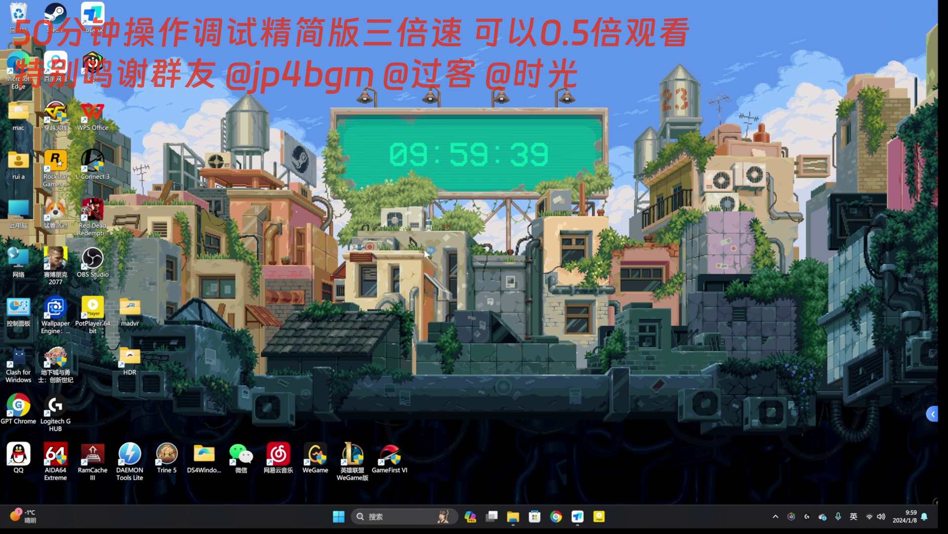
# Play the 4K+ATMOS特效中字-黑豹：夜袭 video from the HDR folder in full screen in PotPlayer and skip ahead in it.
pyautogui.doubleClick(274, 241)
pyautogui.click(597, 148)
pyautogui.doubleClick(130, 357)
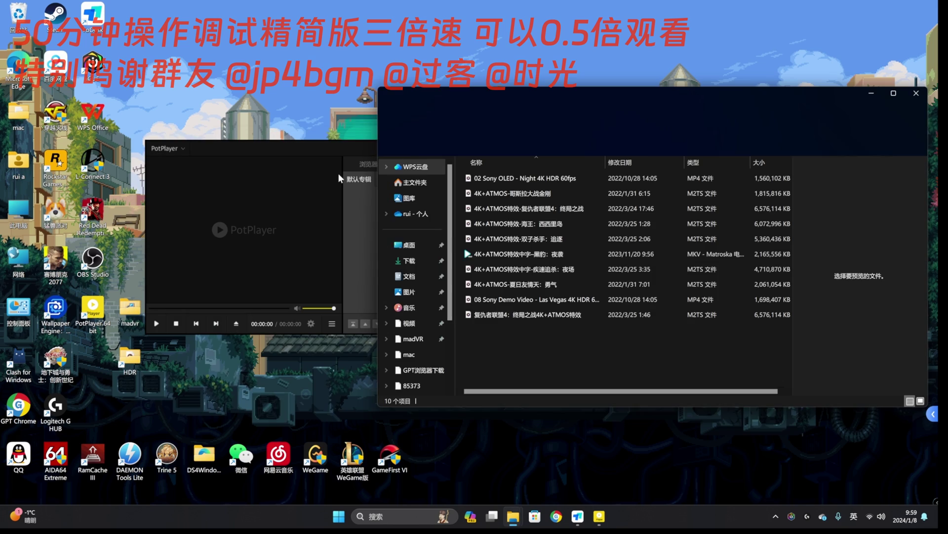
pyautogui.moveTo(519, 254); pyautogui.dragTo(319, 262)
pyautogui.doubleClick(265, 254)
pyautogui.press('Return')
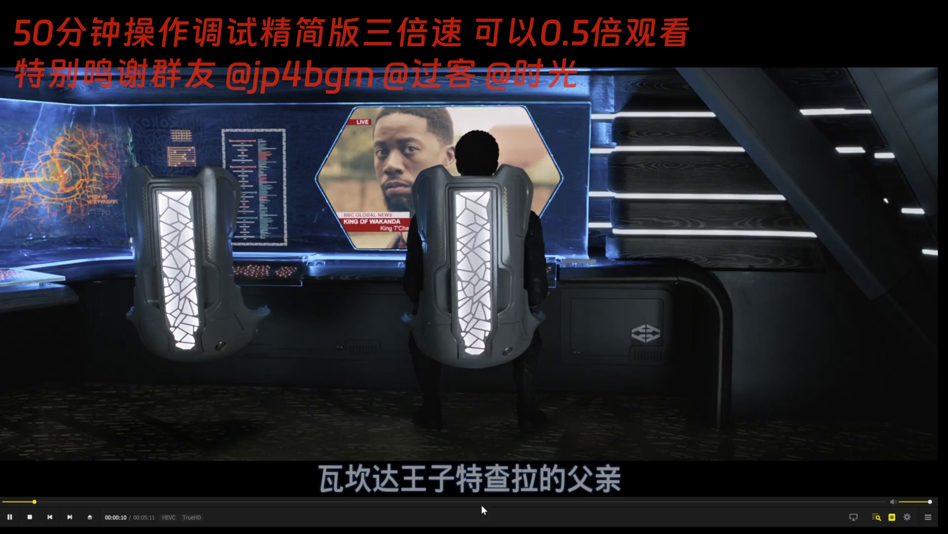
pyautogui.click(483, 502)
pyautogui.click(520, 502)
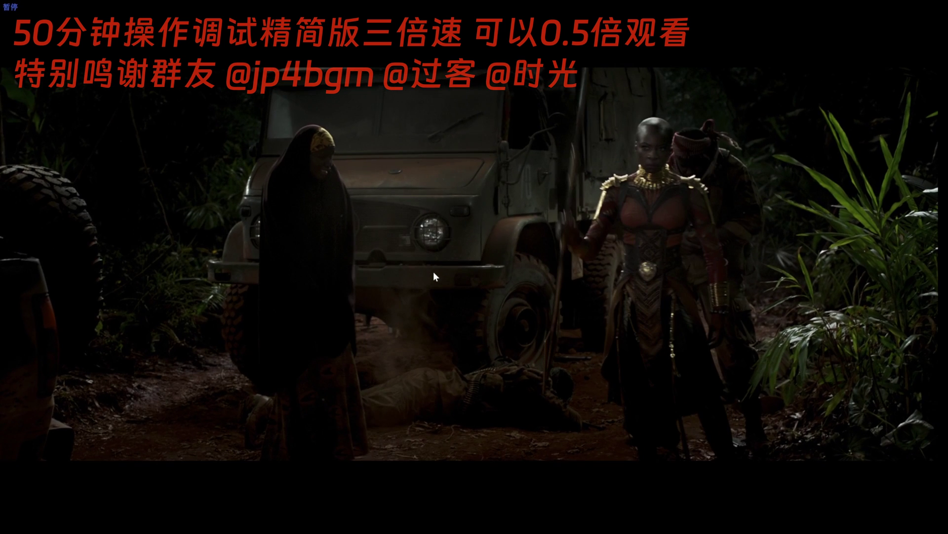
# Set the default and Pass Through audio output devices to 内置 WASAPI 音频渲染器 and the output channels to 源(输入)作为输出.
pyautogui.rightClick(434, 271)
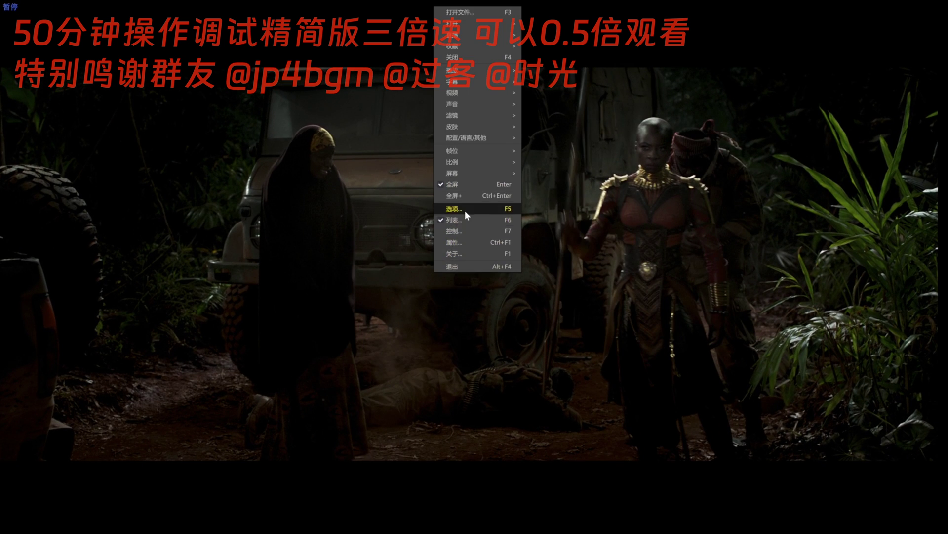
pyautogui.click(465, 210)
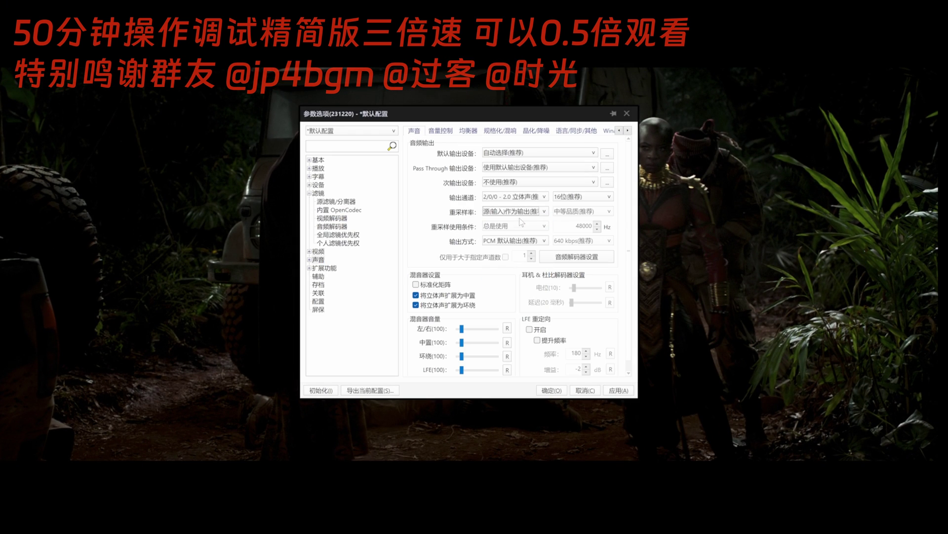
pyautogui.click(527, 378)
pyautogui.click(542, 211)
pyautogui.click(531, 153)
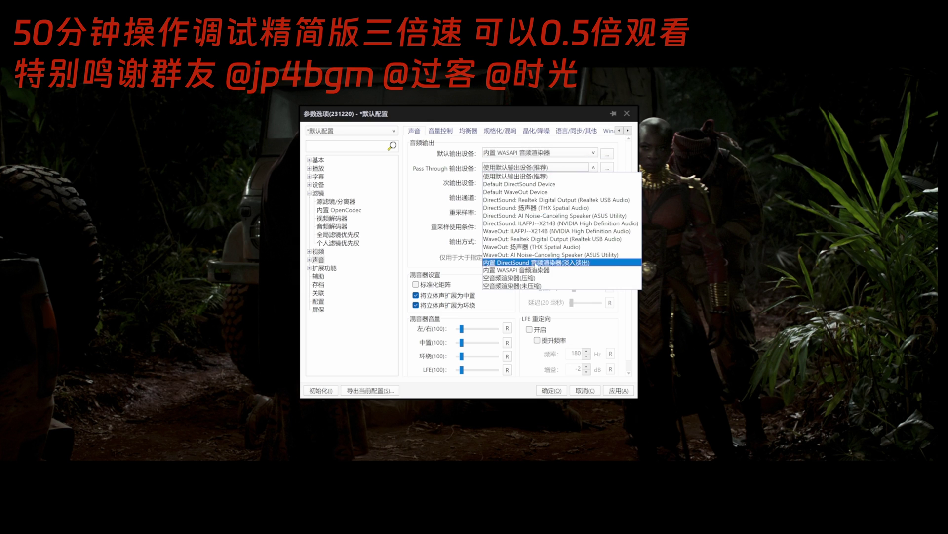
pyautogui.click(536, 255)
pyautogui.click(452, 300)
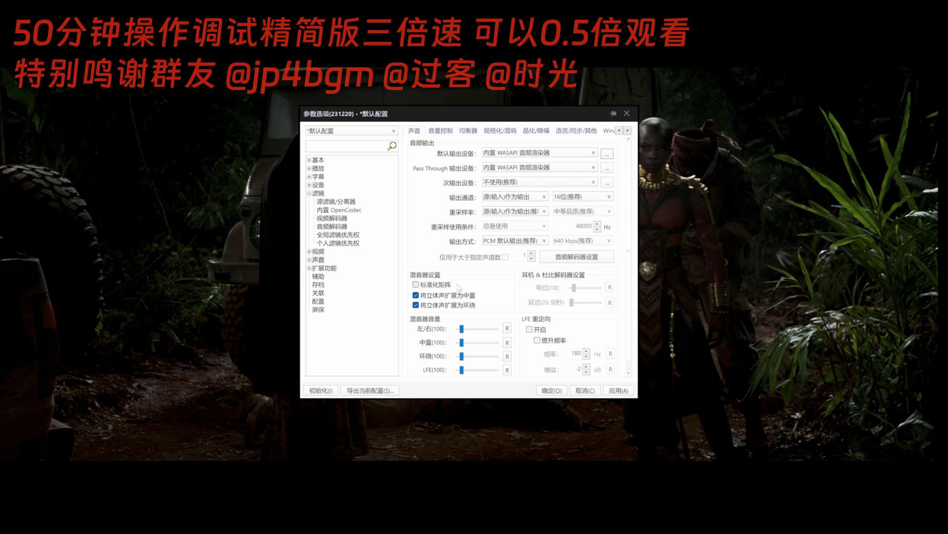
# Review the audio decoder settings, the video decoder assignments and the built-in decoder/DXVA settings, and close the preferences.
pyautogui.click(582, 259)
pyautogui.click(461, 383)
pyautogui.click(335, 218)
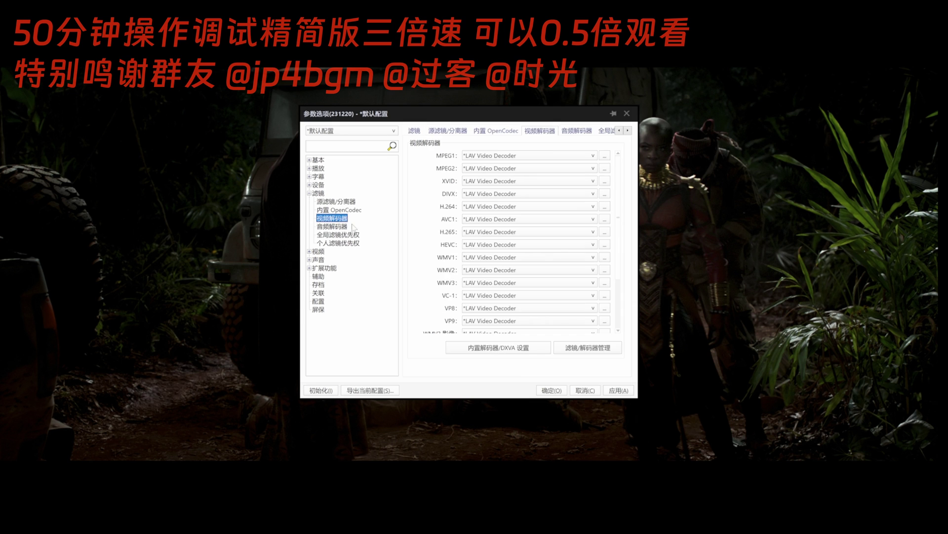
pyautogui.click(593, 349)
pyautogui.click(487, 387)
pyautogui.click(542, 276)
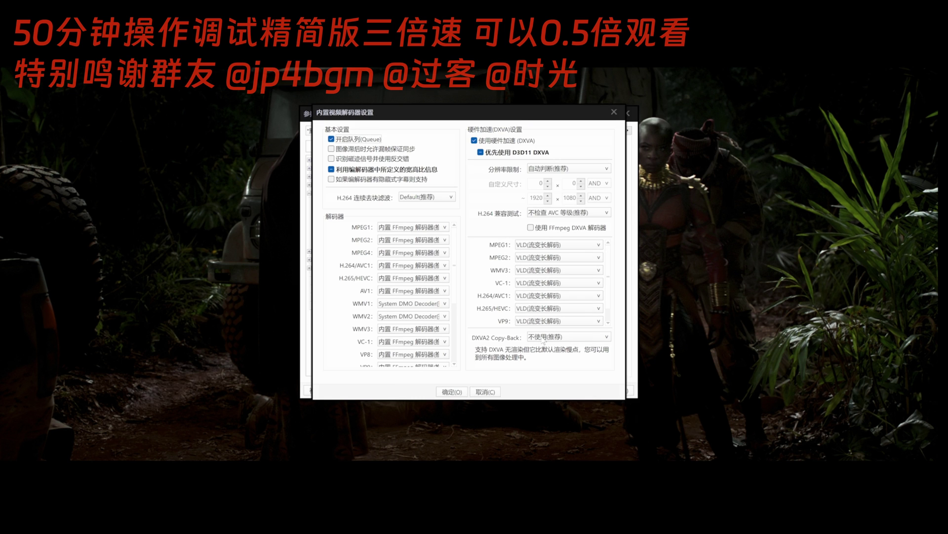
pyautogui.click(459, 392)
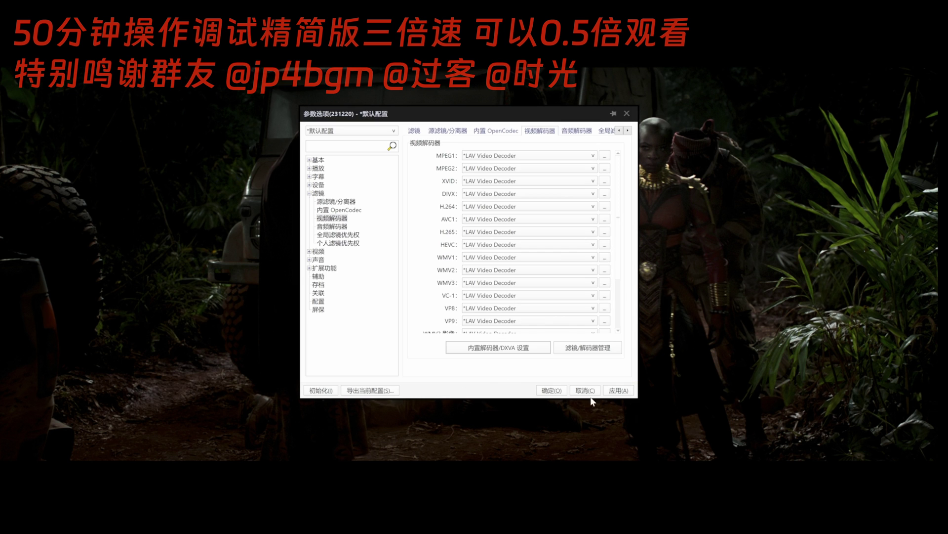
pyautogui.click(588, 392)
# Restart the player, show the 黑豹：夜袭 video in full screen and skip ahead in it.
pyautogui.doubleClick(471, 298)
pyautogui.rightClick(486, 298)
pyautogui.click(499, 293)
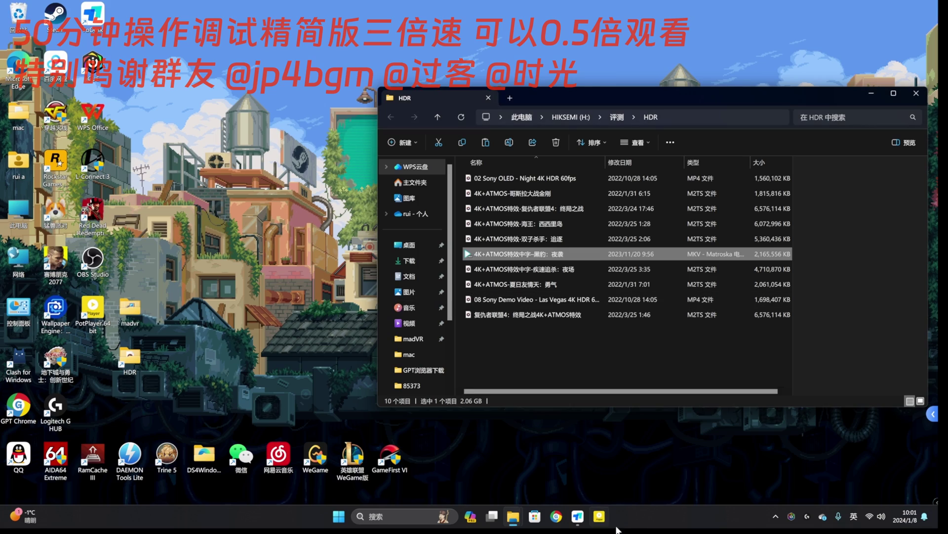
pyautogui.click(600, 517)
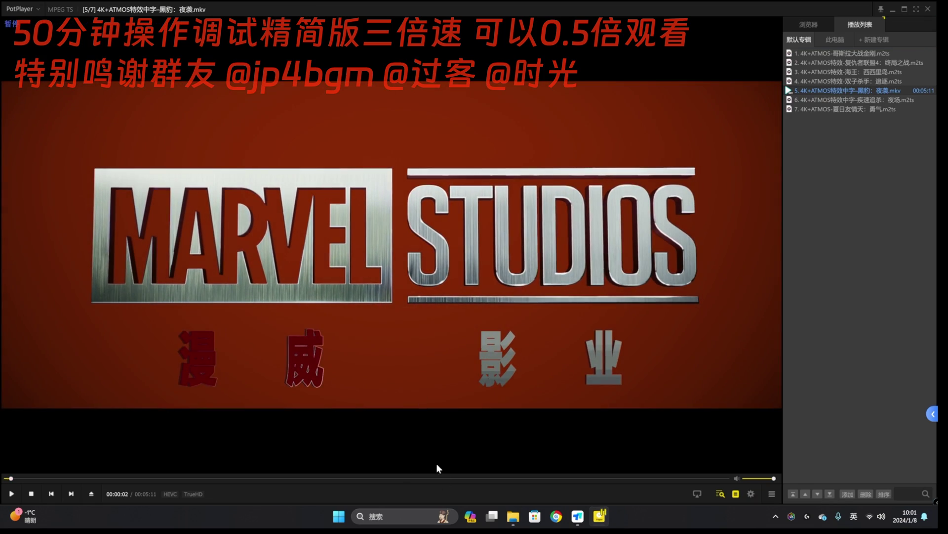
pyautogui.doubleClick(456, 371)
pyautogui.click(493, 501)
pyautogui.click(558, 501)
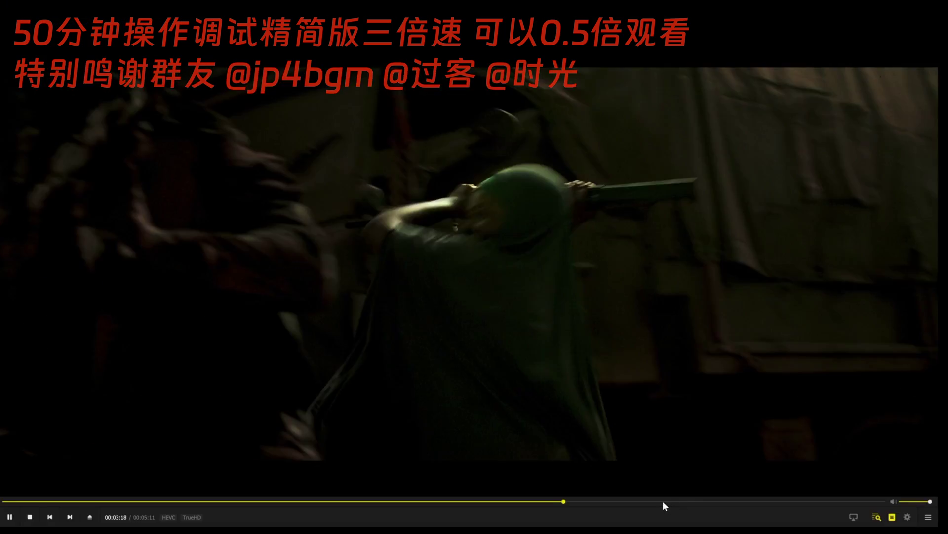
pyautogui.click(663, 501)
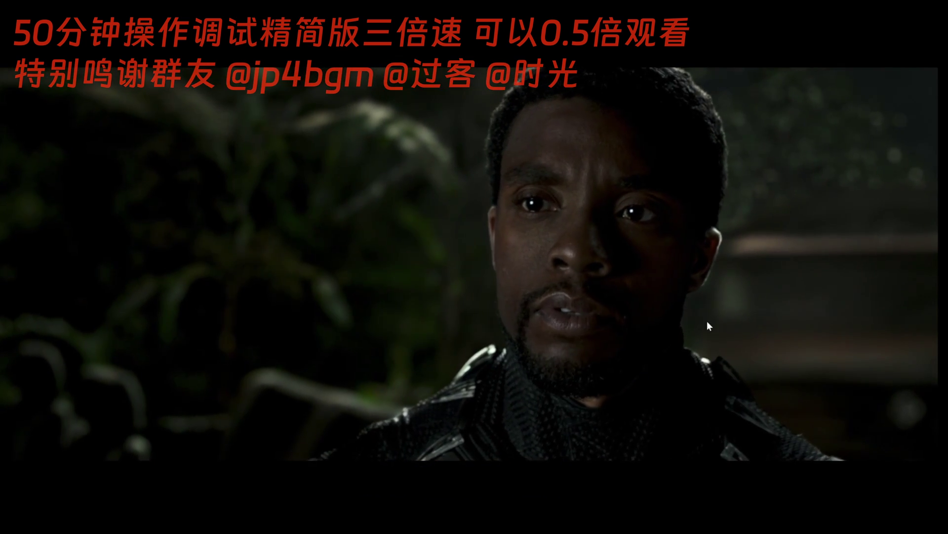
# Exit the player, play 4K+ATMOS特效-双子杀手：追逐 from the HDR folder in full screen and pause it.
pyautogui.rightClick(720, 348)
pyautogui.click(644, 314)
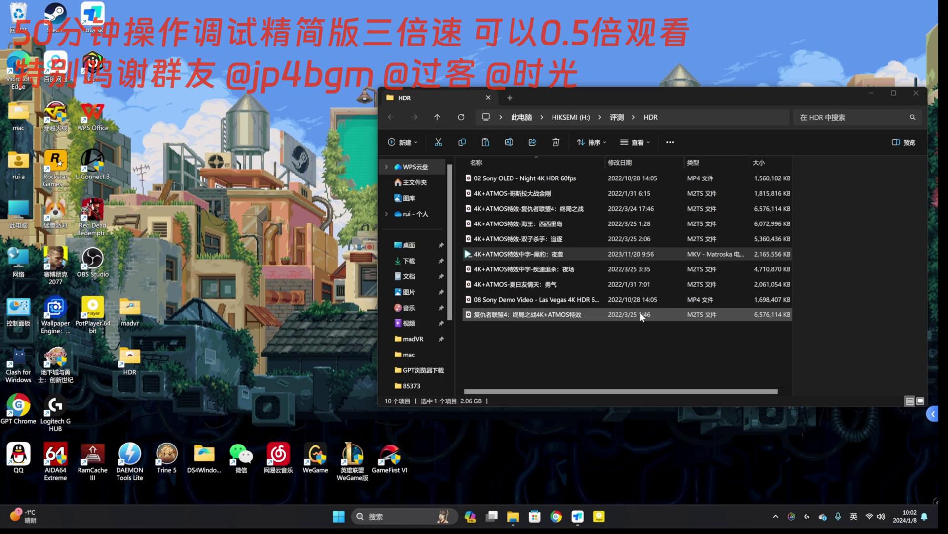
pyautogui.doubleClick(550, 241)
pyautogui.click(491, 395)
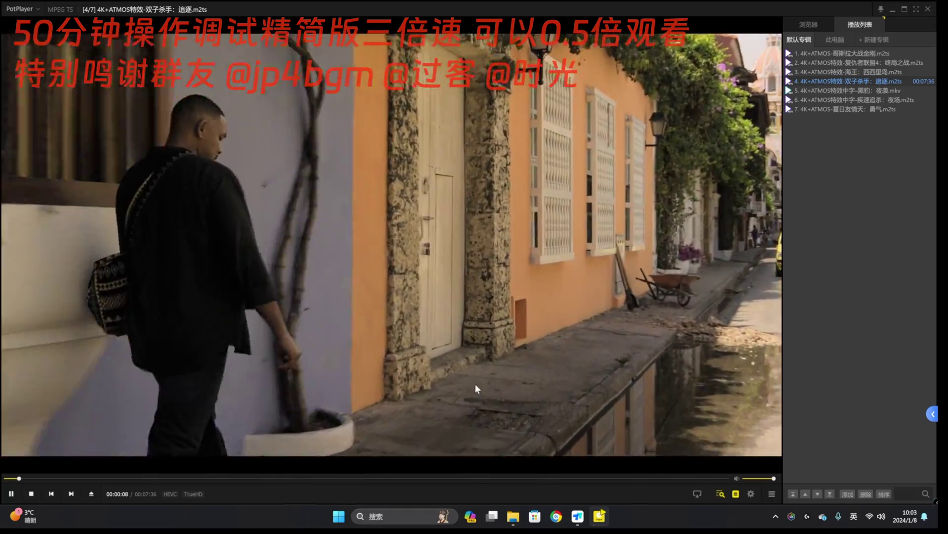
pyautogui.doubleClick(476, 383)
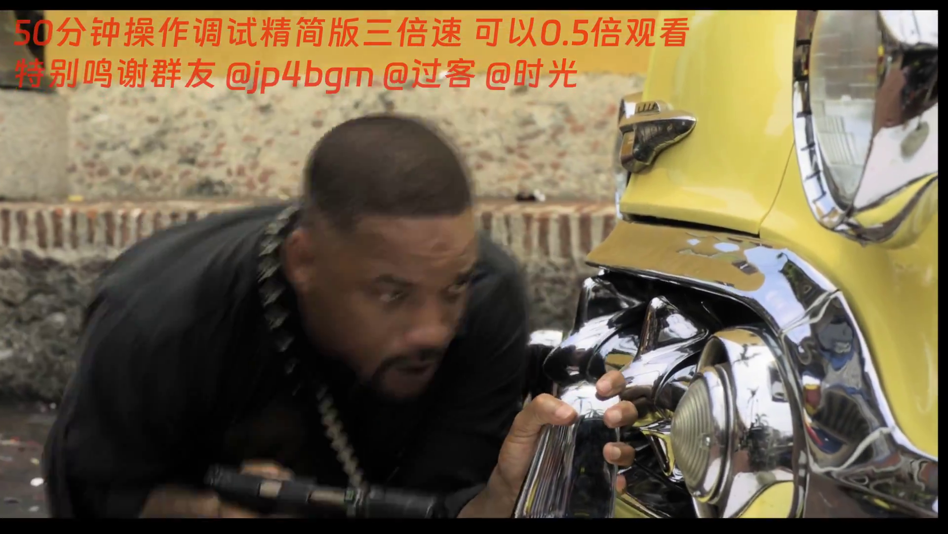
pyautogui.click(522, 308)
# Go through madVR's image downscaling, image upscaling, upscaling refinement, dithering and chroma upscaling settings and confirm them.
pyautogui.rightClick(522, 307)
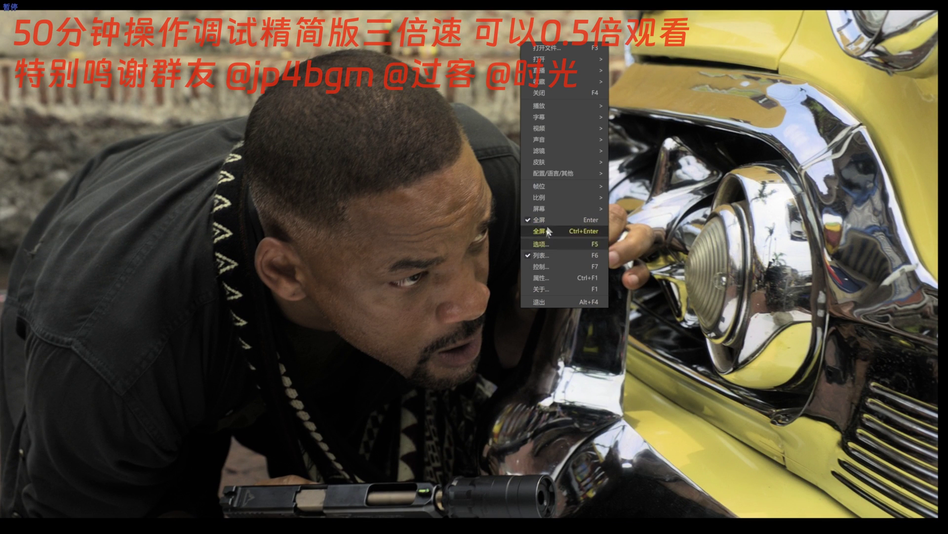
pyautogui.moveTo(559, 153)
pyautogui.click(645, 187)
pyautogui.click(451, 269)
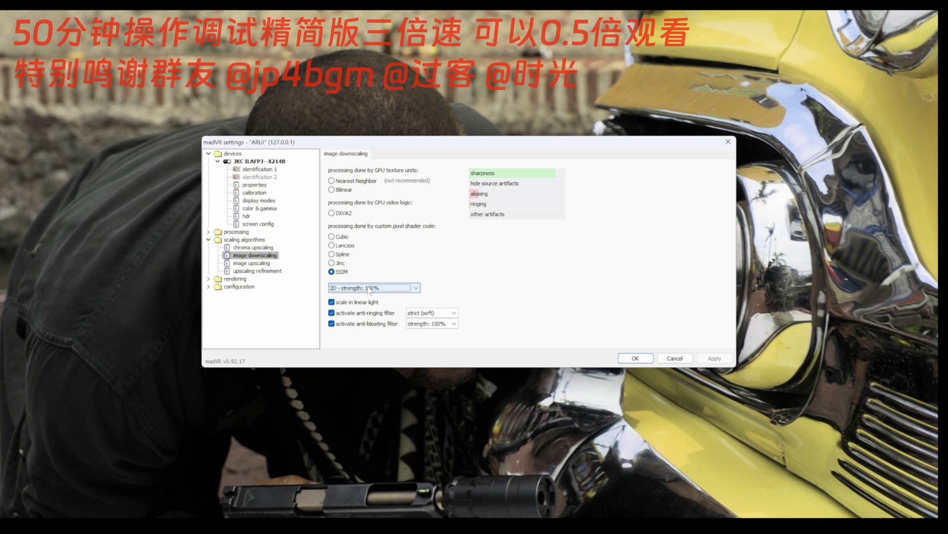
pyautogui.click(259, 263)
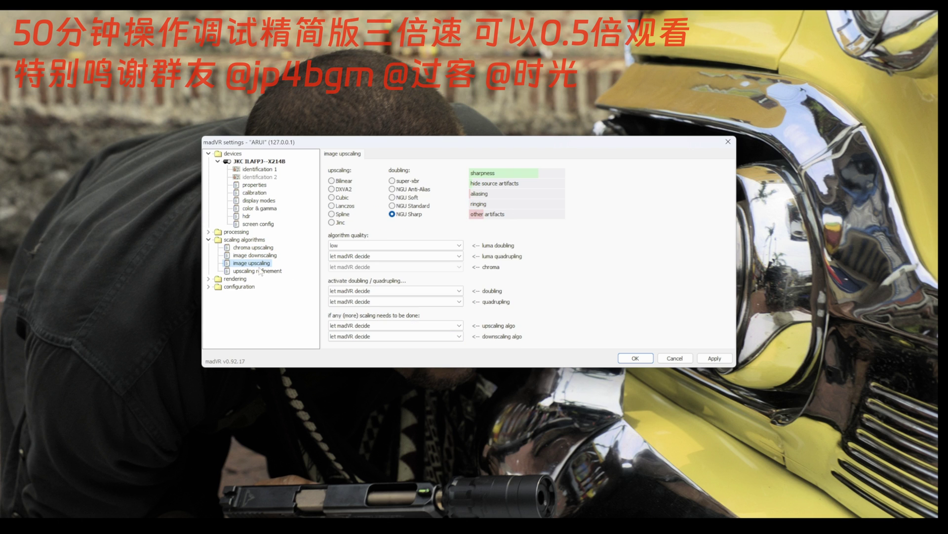
pyautogui.click(260, 271)
pyautogui.click(256, 340)
pyautogui.click(245, 326)
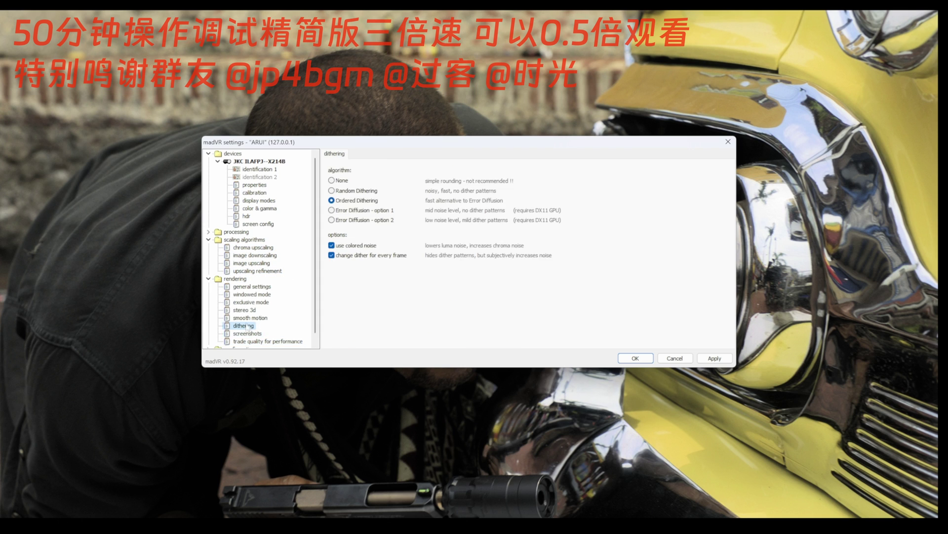
pyautogui.click(252, 247)
pyautogui.click(635, 358)
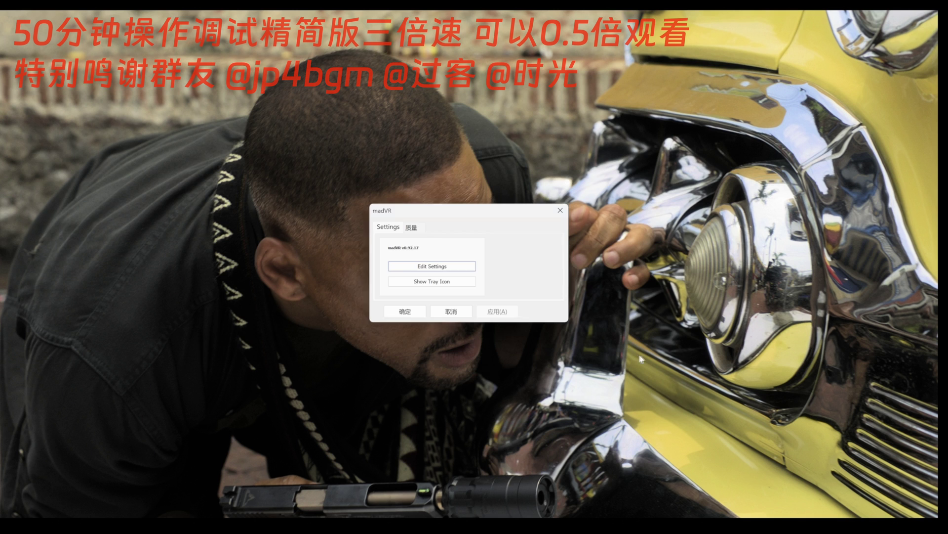
pyautogui.click(411, 312)
# Check the LAV Video Decoder properties in the player preferences and display the playback information overlay.
pyautogui.rightClick(413, 310)
pyautogui.click(437, 248)
pyautogui.doubleClick(447, 232)
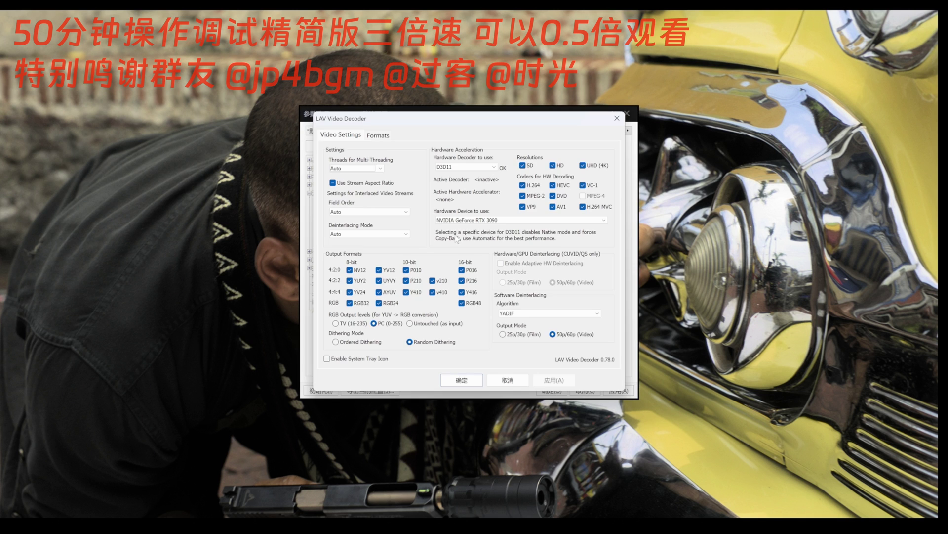
pyautogui.click(460, 380)
pyautogui.click(551, 390)
pyautogui.press('Tab')
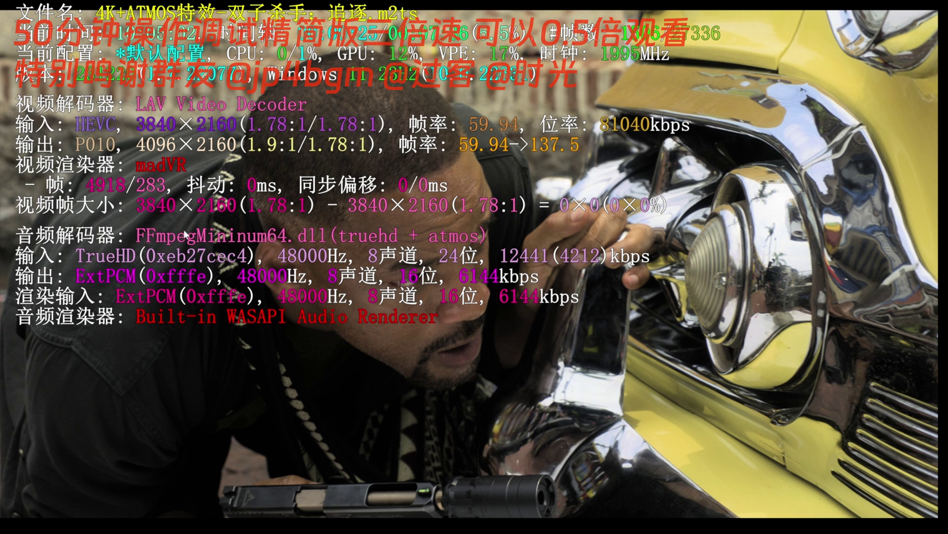
# Review the audio output, audio decoder and video renderer preferences and confirm them.
pyautogui.rightClick(411, 302)
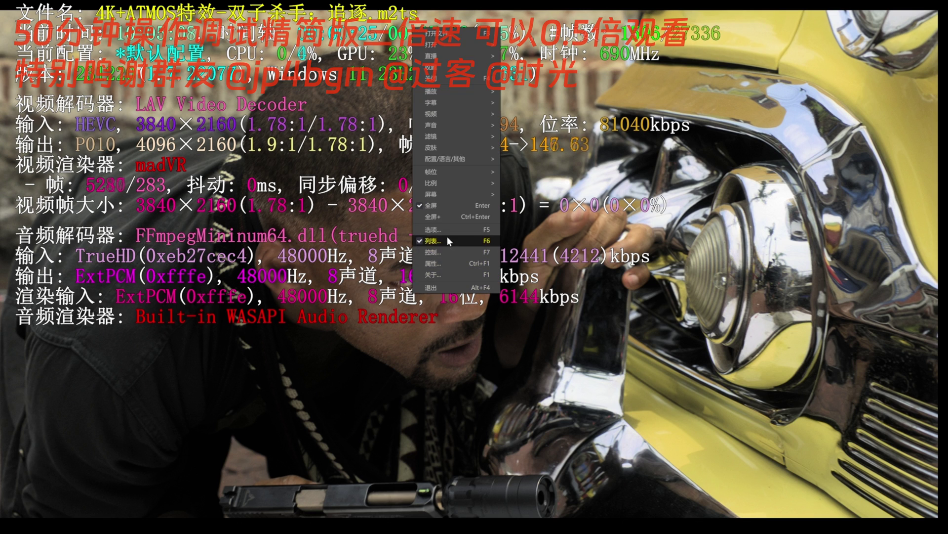
pyautogui.click(446, 236)
pyautogui.click(319, 259)
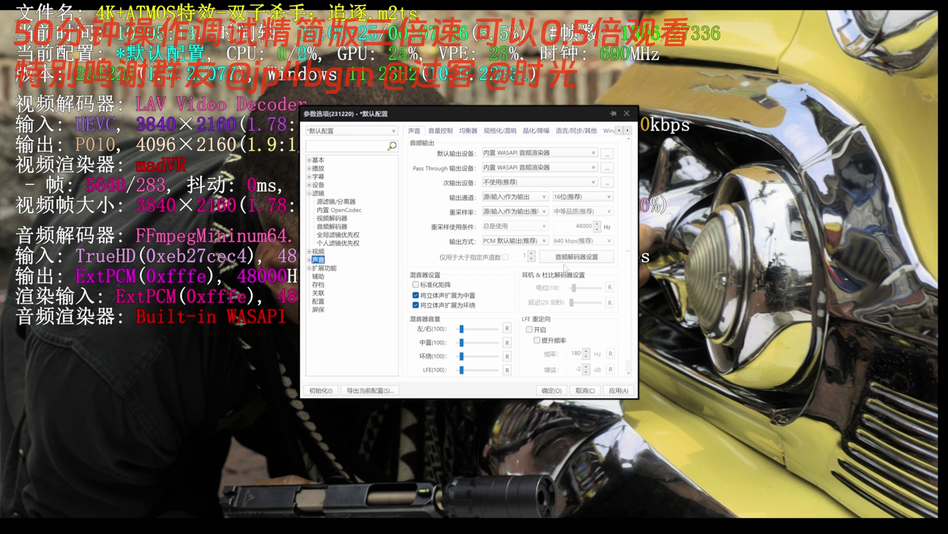
pyautogui.click(566, 257)
pyautogui.click(457, 385)
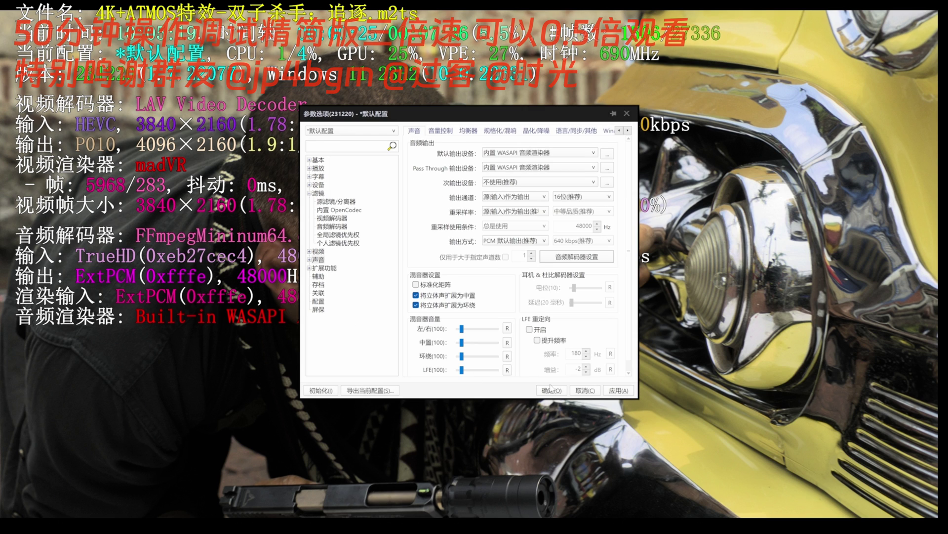
pyautogui.click(318, 251)
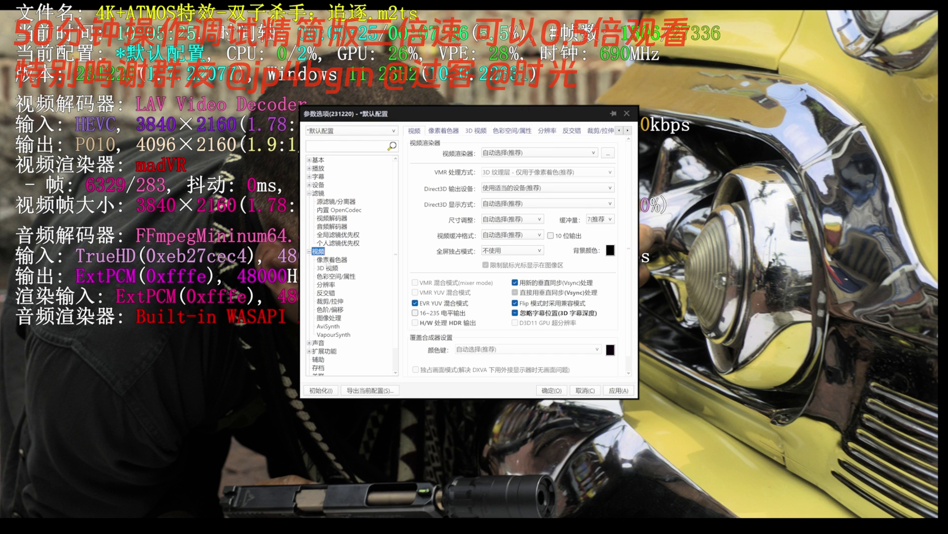
pyautogui.click(552, 390)
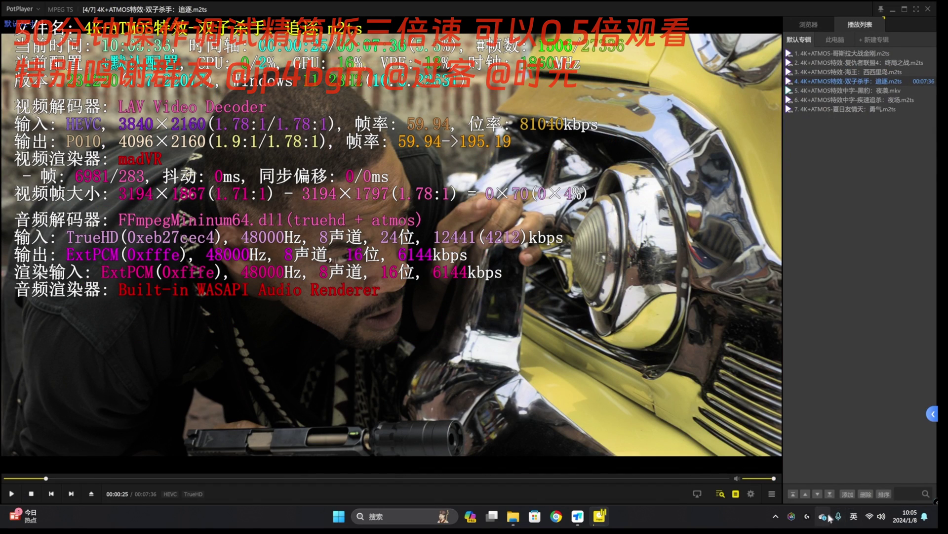
# Set the output format of the ILAFPJ--X214B audio device to 24-bit, 192000 Hz (Studio Quality) in the Windows sound settings and close them.
pyautogui.click(881, 517)
pyautogui.click(923, 461)
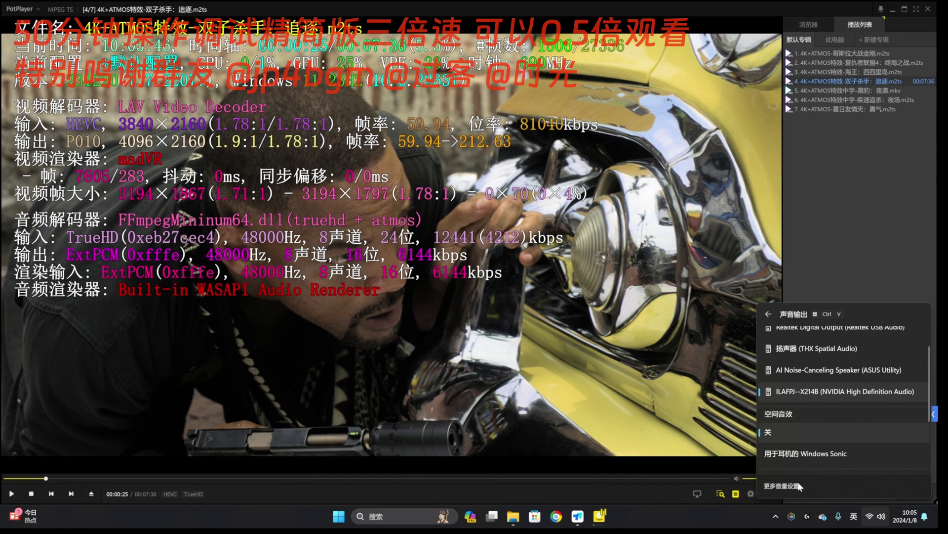
pyautogui.click(797, 485)
pyautogui.click(532, 176)
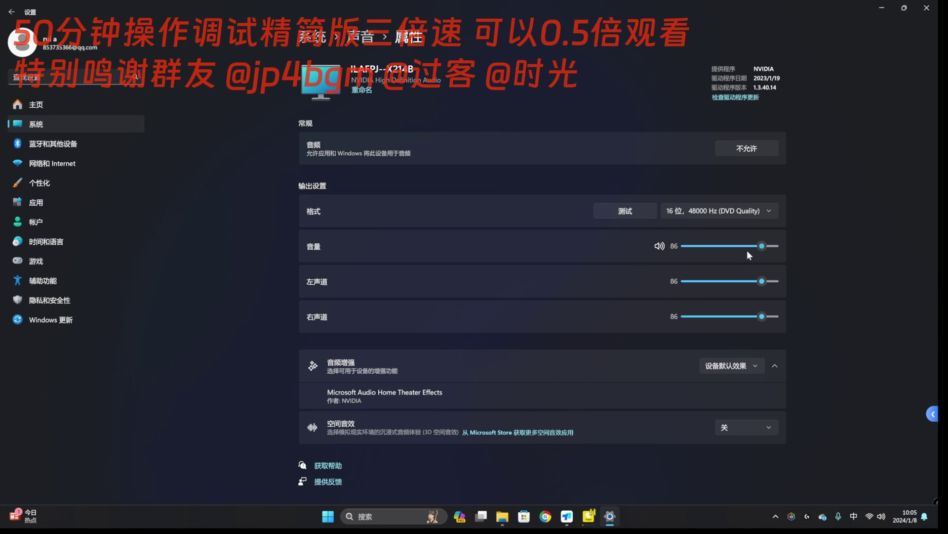
pyautogui.click(716, 210)
pyautogui.click(715, 319)
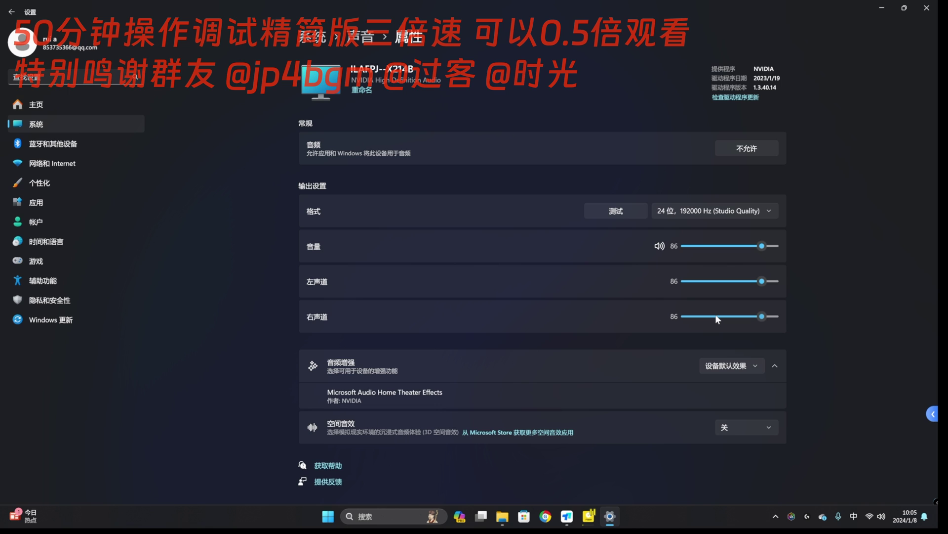
pyautogui.click(927, 9)
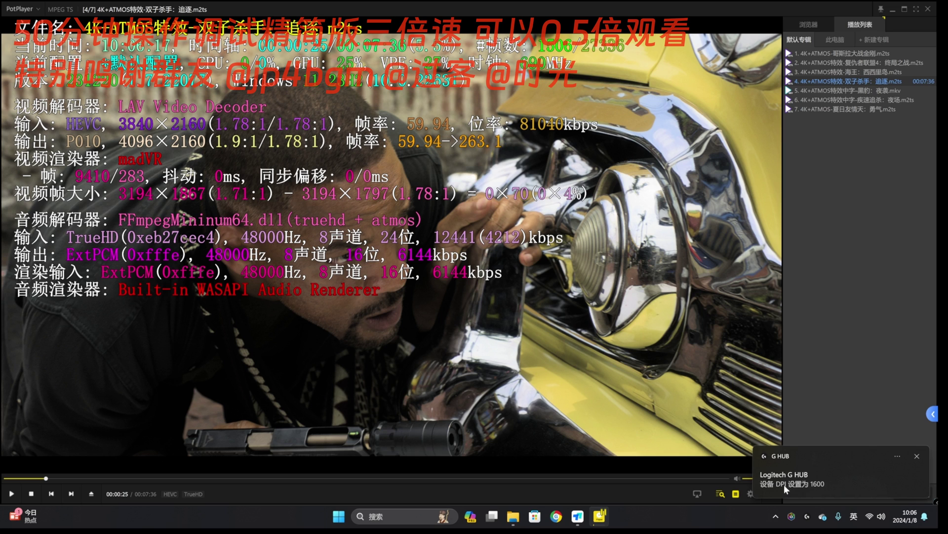
# Open the speaker setup for the ILAFPJ--X214B playback device from the additional Windows sound settings.
pyautogui.press('ctrl+super+v')
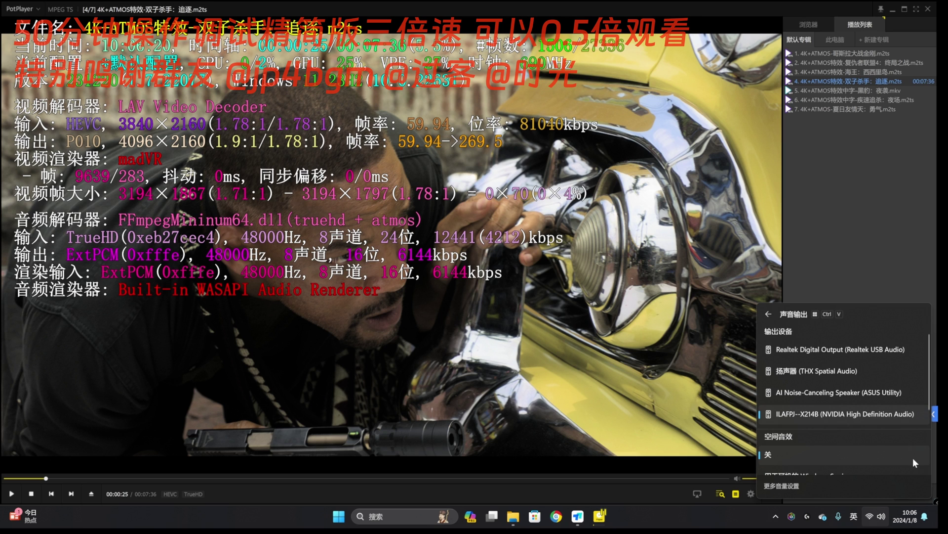
pyautogui.click(796, 485)
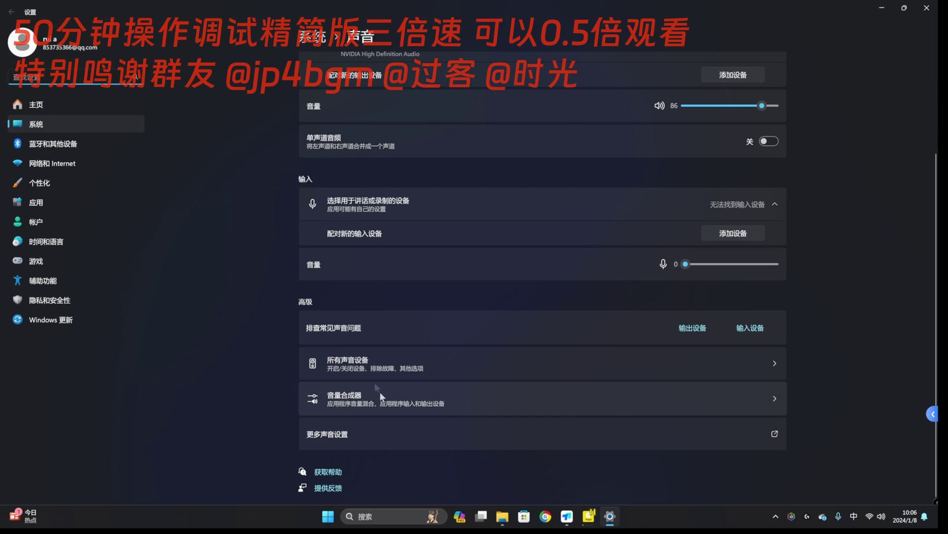
pyautogui.click(410, 420)
pyautogui.scroll(-2, 167, 187)
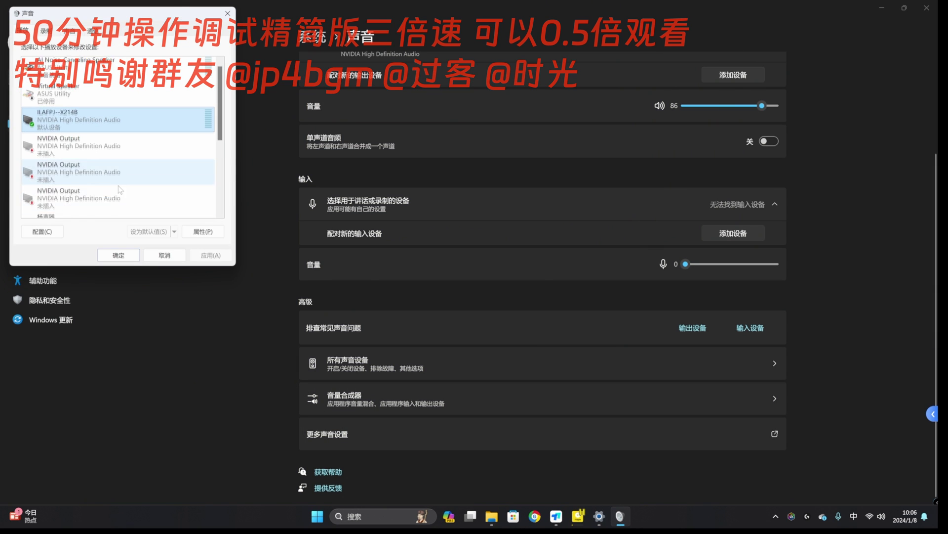
pyautogui.scroll(2, 192, 102)
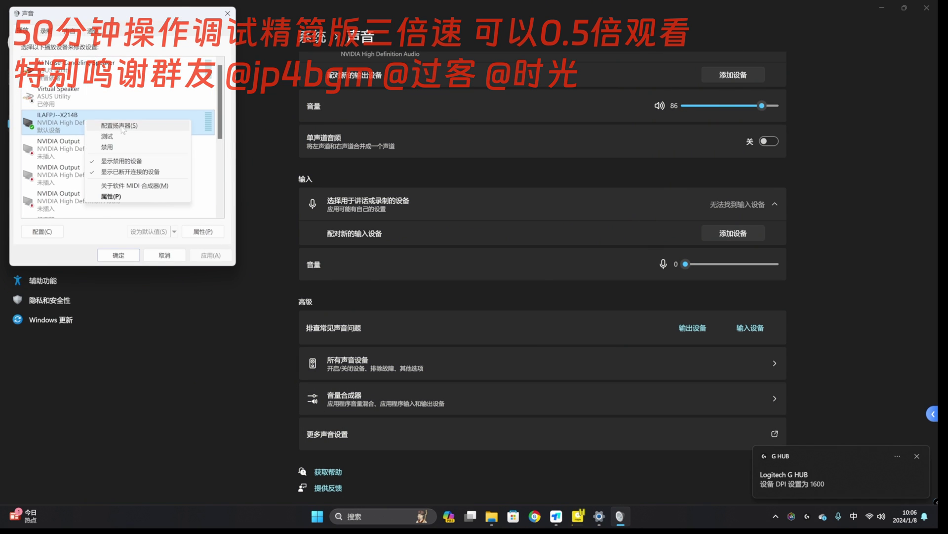
pyautogui.click(123, 126)
# Test the front centre speaker of the 7.1 surround layout, allowing the test to interrupt other applications using the device.
pyautogui.click(228, 106)
pyautogui.click(504, 294)
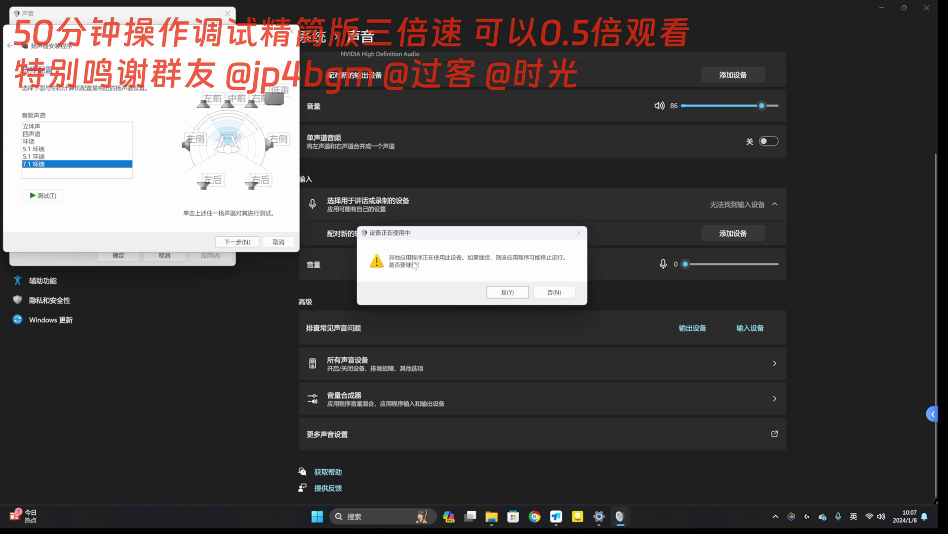
pyautogui.click(508, 292)
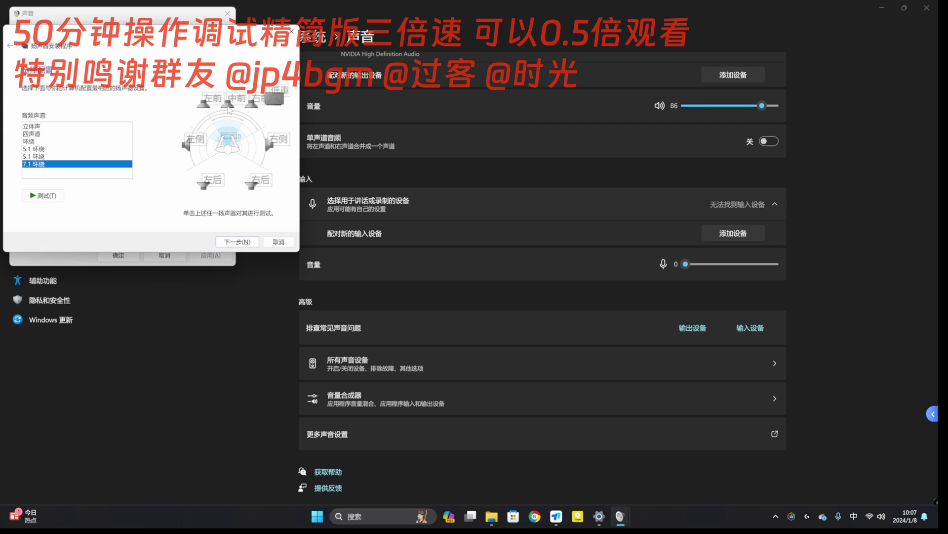